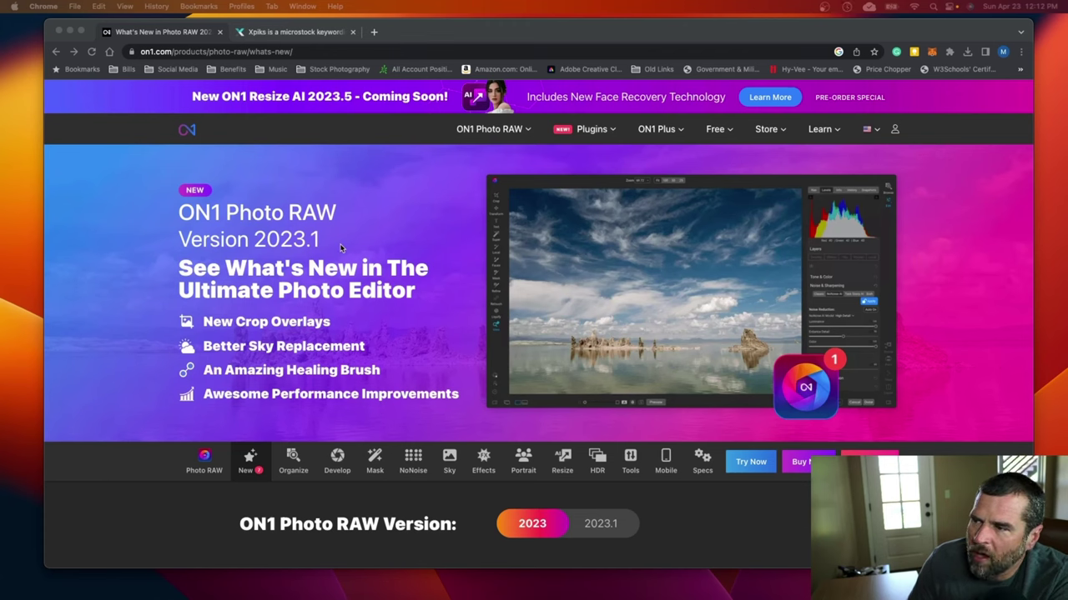
Scroll the ON1 Photo RAW 2023.1 What's New page down to the Keyword AI video and description.
scroll(631, 252, down, 1)
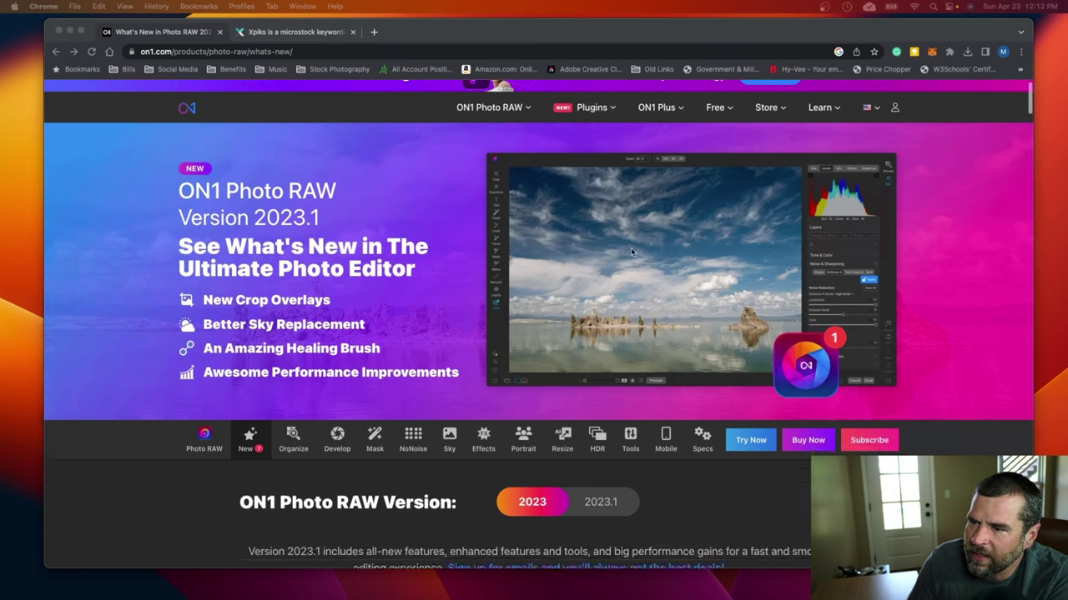
scroll(631, 250, down, 20)
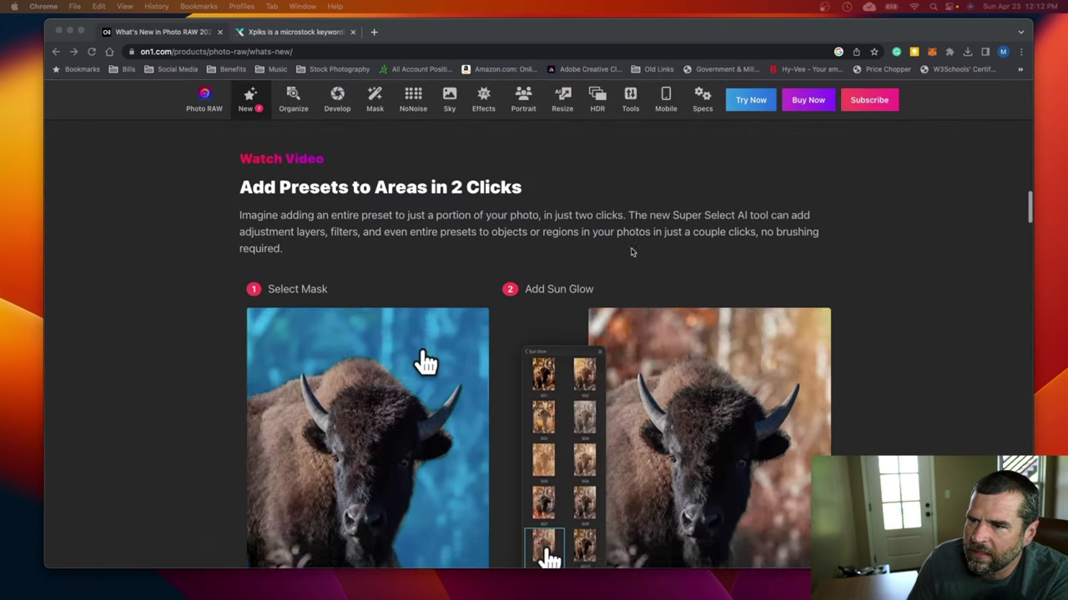
scroll(631, 252, down, 15)
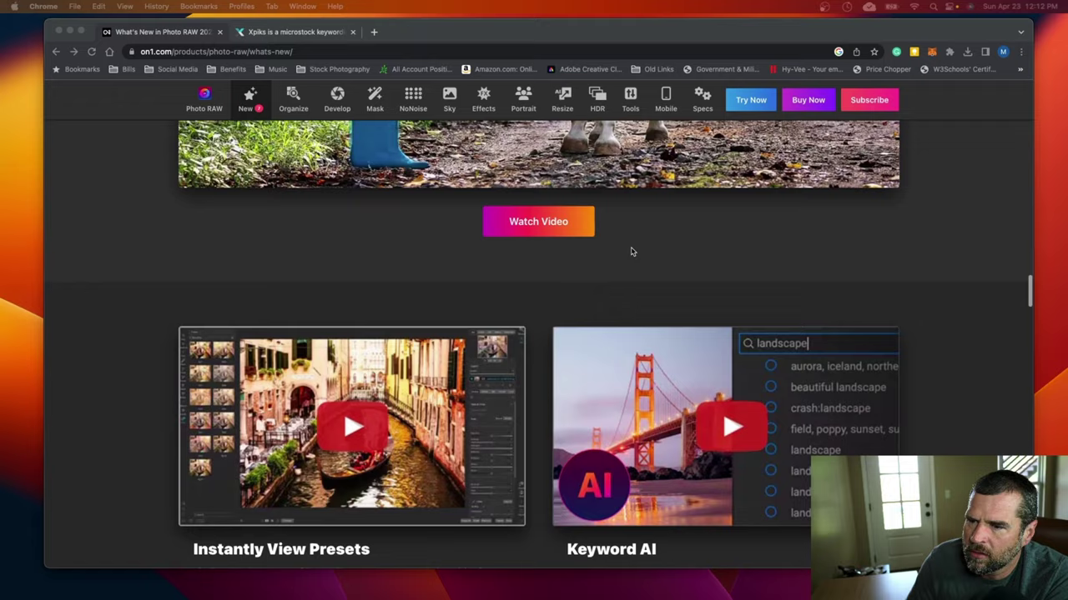
scroll(632, 252, down, 5)
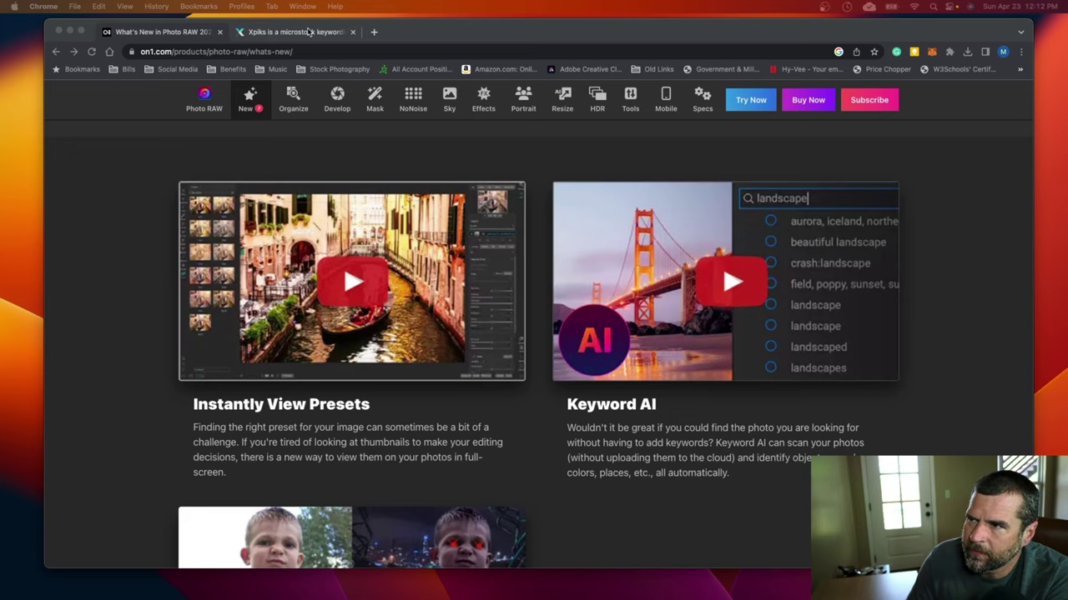
Switch to the Xpiks site and browse its features, including Keywording and Uploading.
click(309, 32)
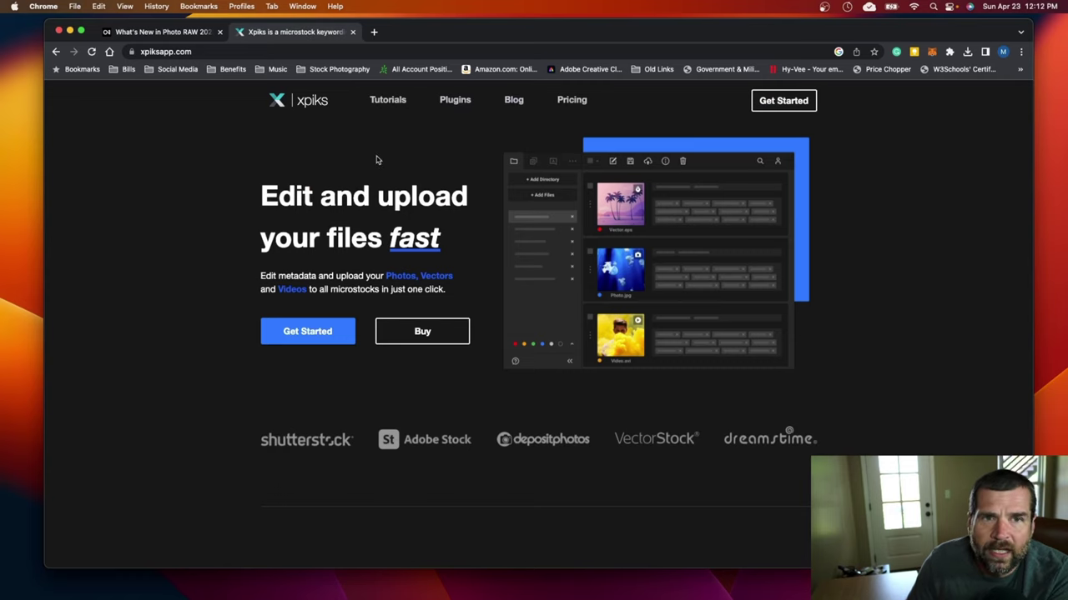
scroll(442, 256, down, 5)
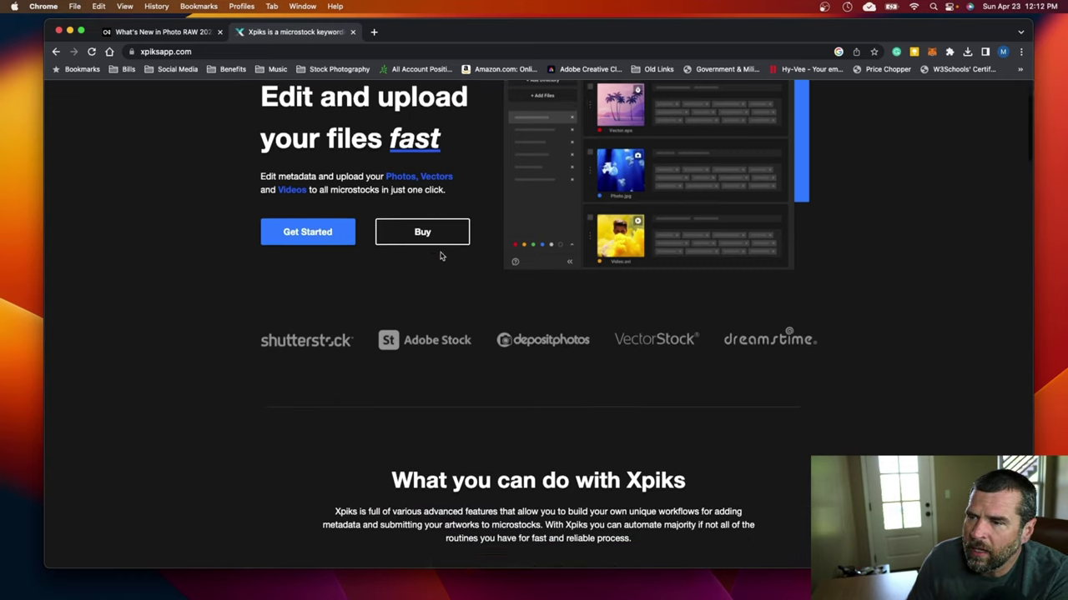
scroll(442, 256, down, 3)
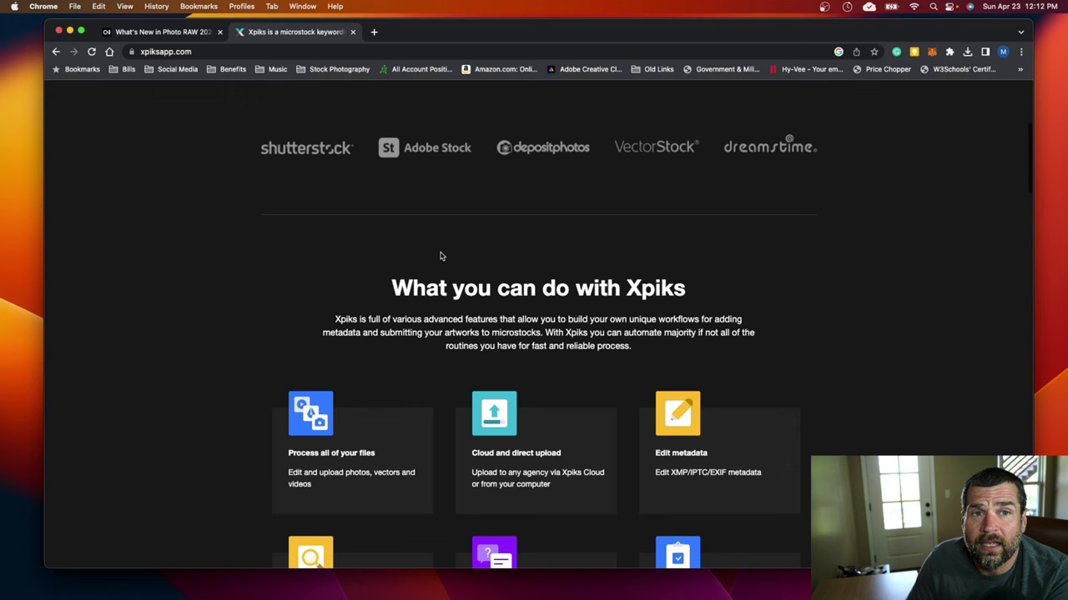
scroll(442, 256, down, 7)
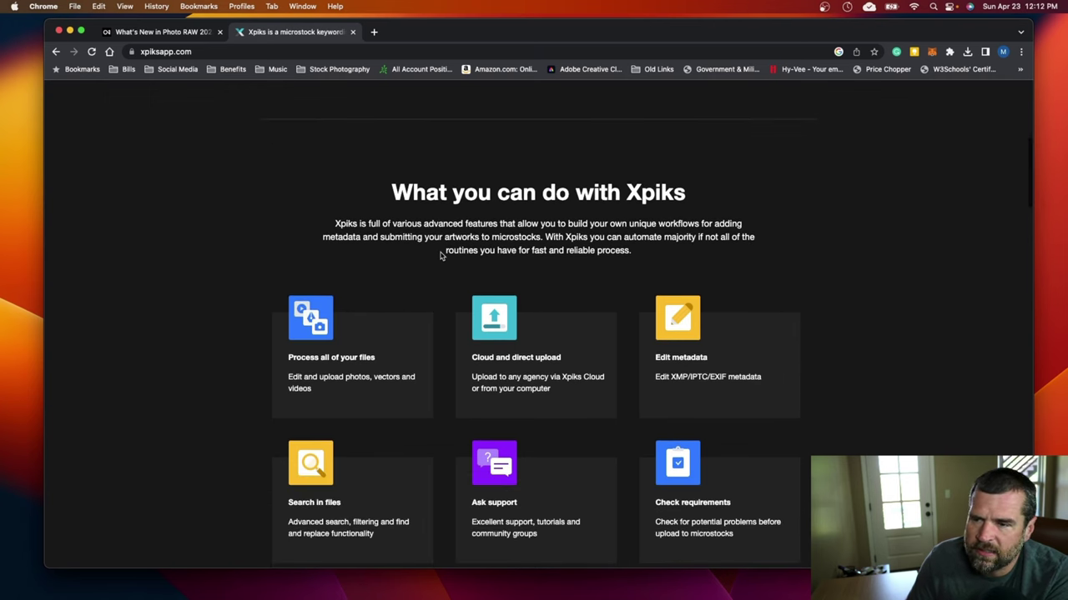
scroll(442, 256, down, 10)
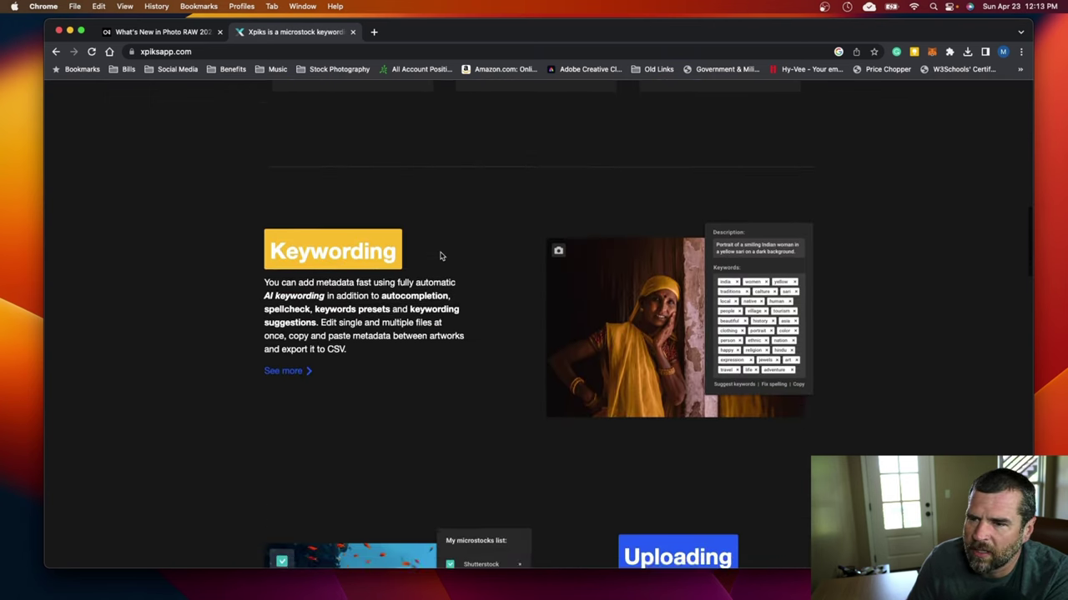
scroll(442, 256, down, 10)
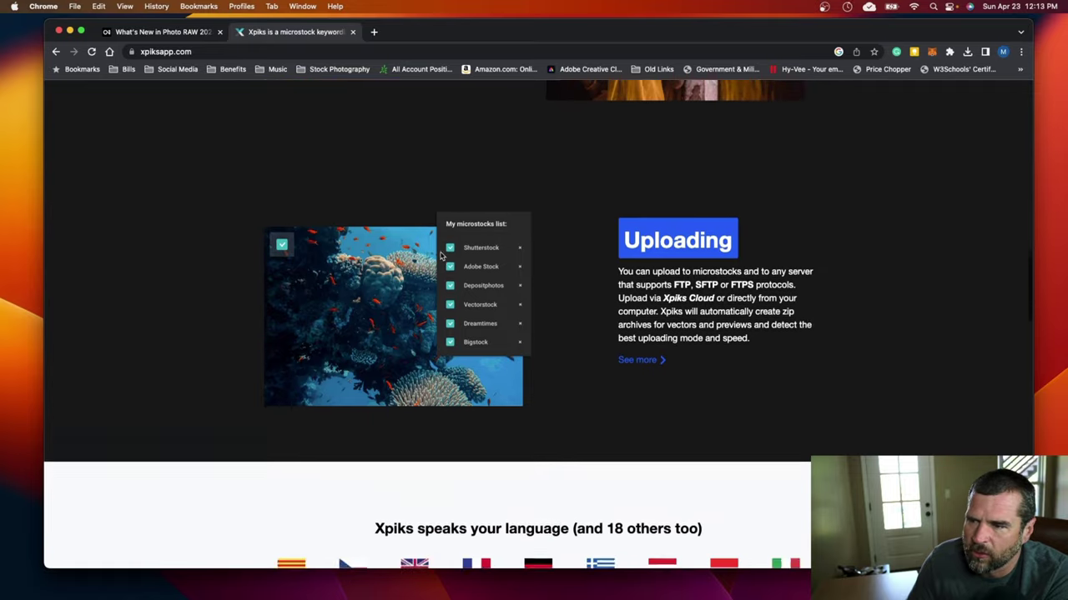
scroll(442, 256, up, 6)
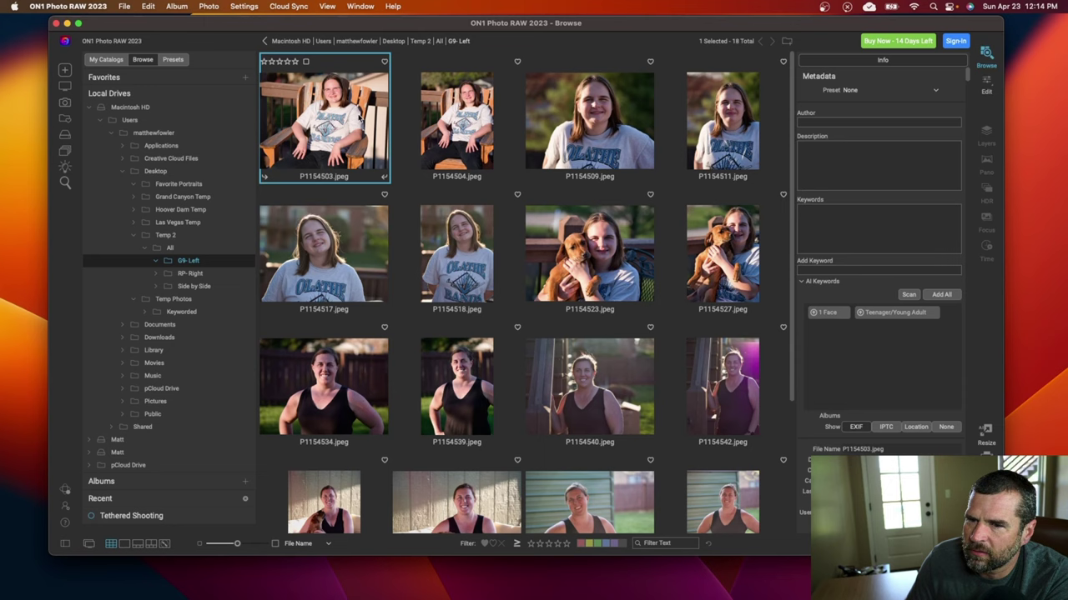
Run an AI keyword scan on P1154503, returning 15 tags like Clothing, Smile and Jaw.
click(907, 296)
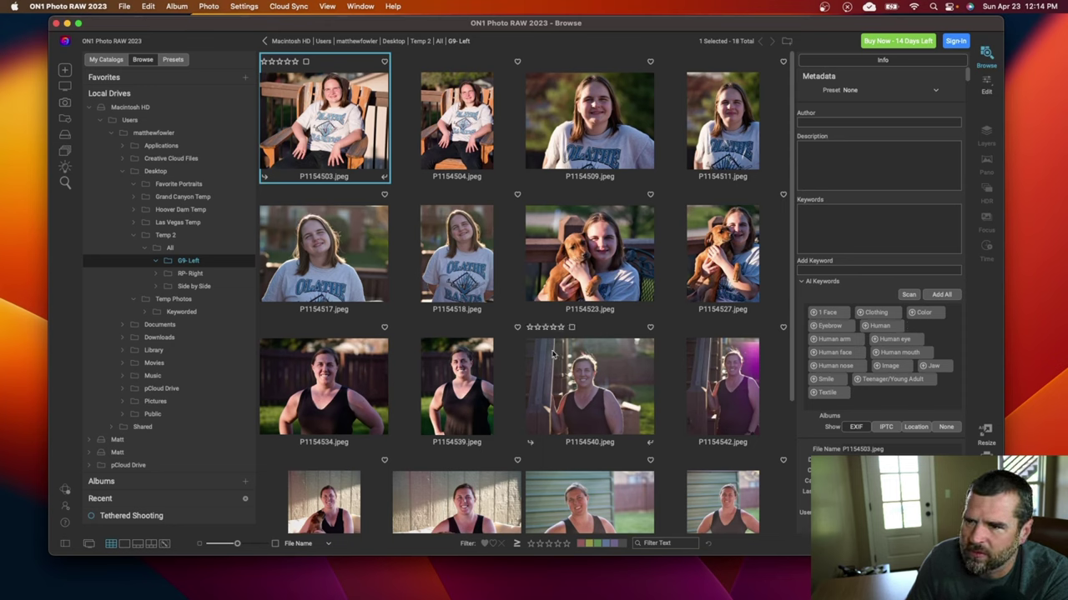
Scan photos P1154534 and P1154539 for AI keywords, then scroll down the thumbnail grid.
click(314, 385)
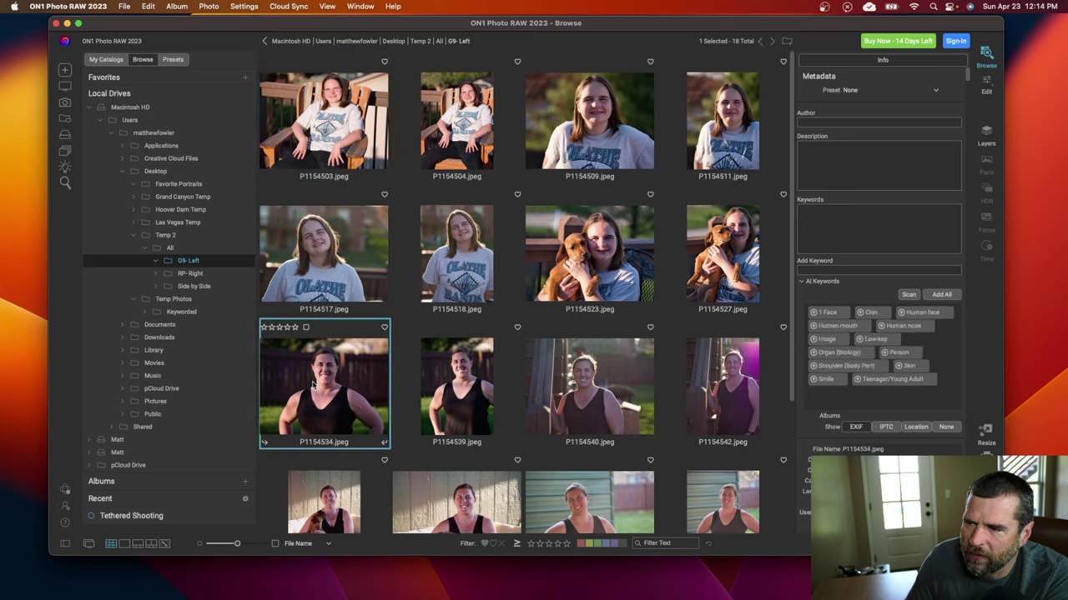
click(908, 295)
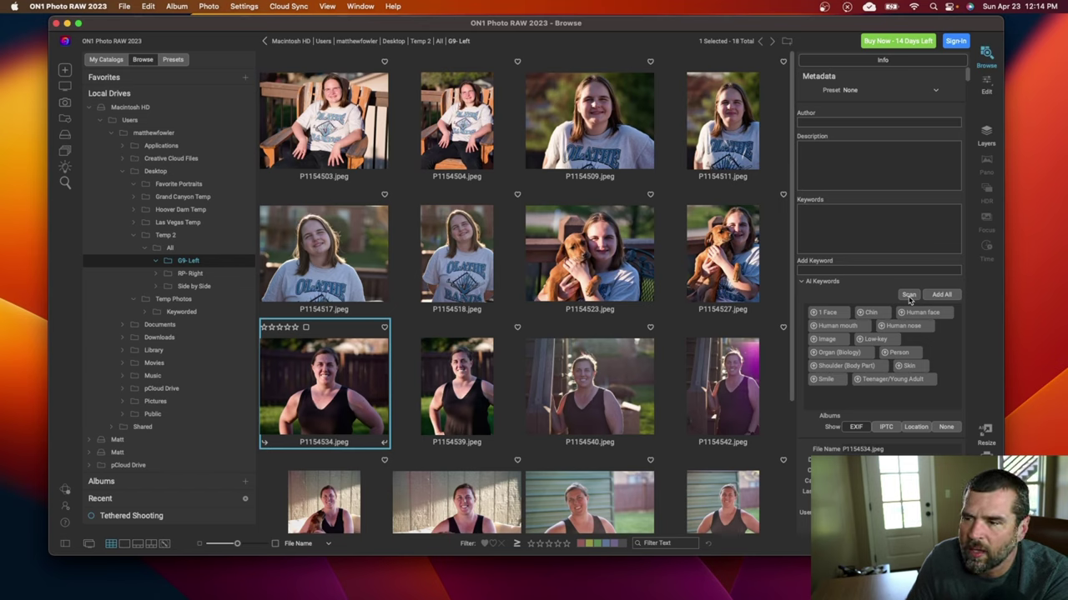
click(464, 396)
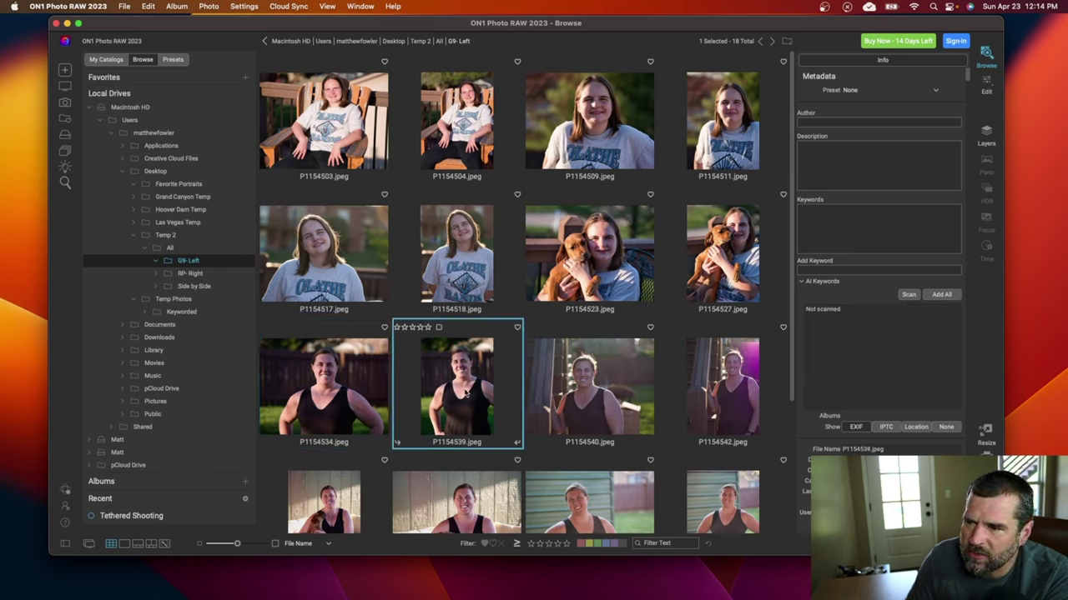
click(905, 296)
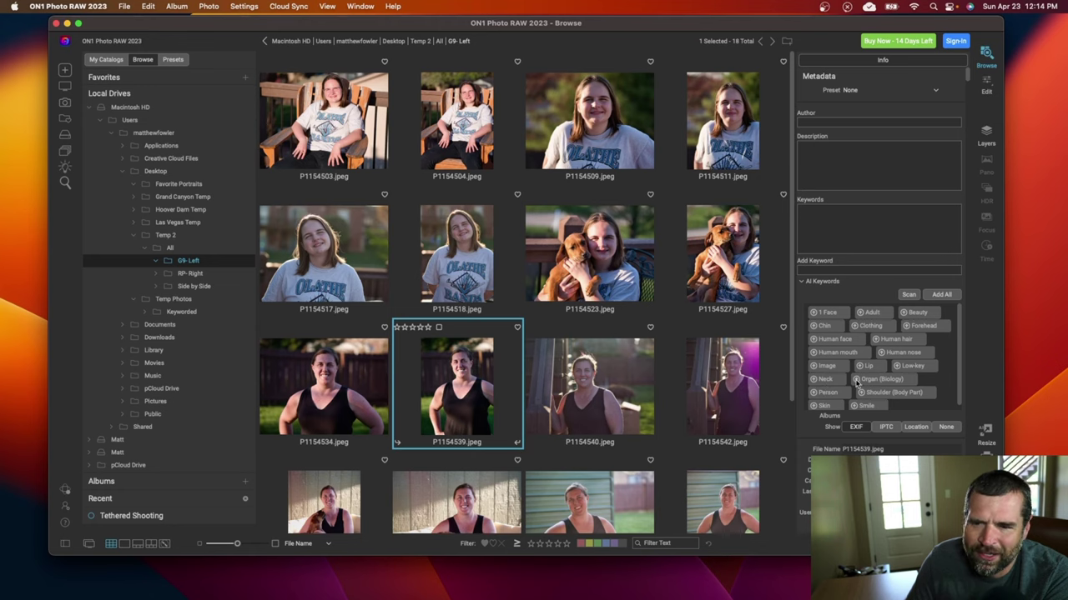
scroll(909, 381, down, 1)
scroll(909, 381, down, 6)
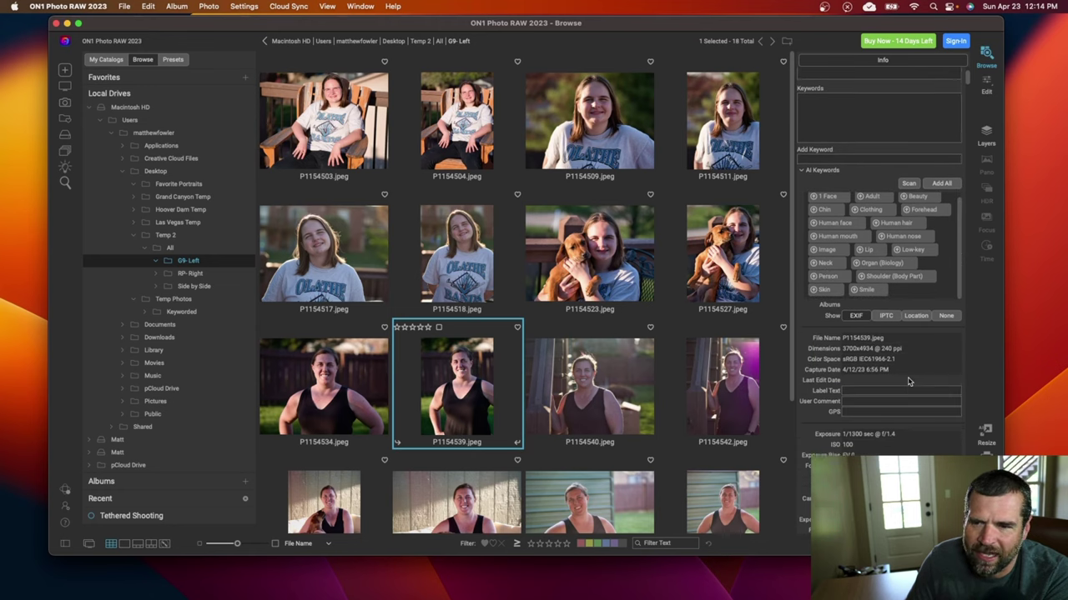
scroll(671, 274, down, 4)
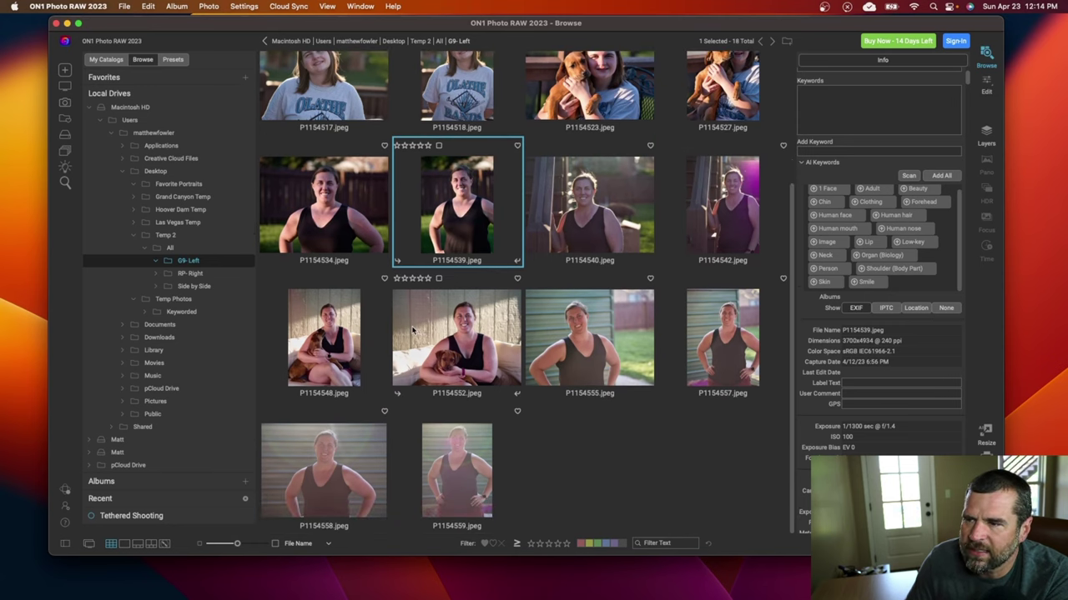
Check P1154552's keywords, then scan P1154548, getting Dog breed, Mammal, Smile and Textile.
click(461, 331)
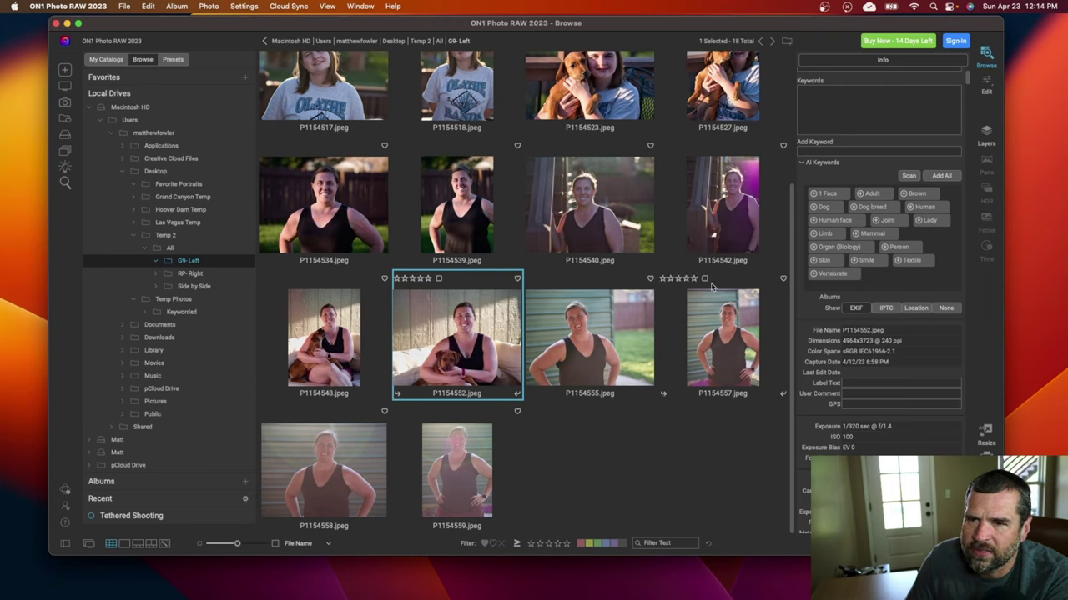
click(339, 319)
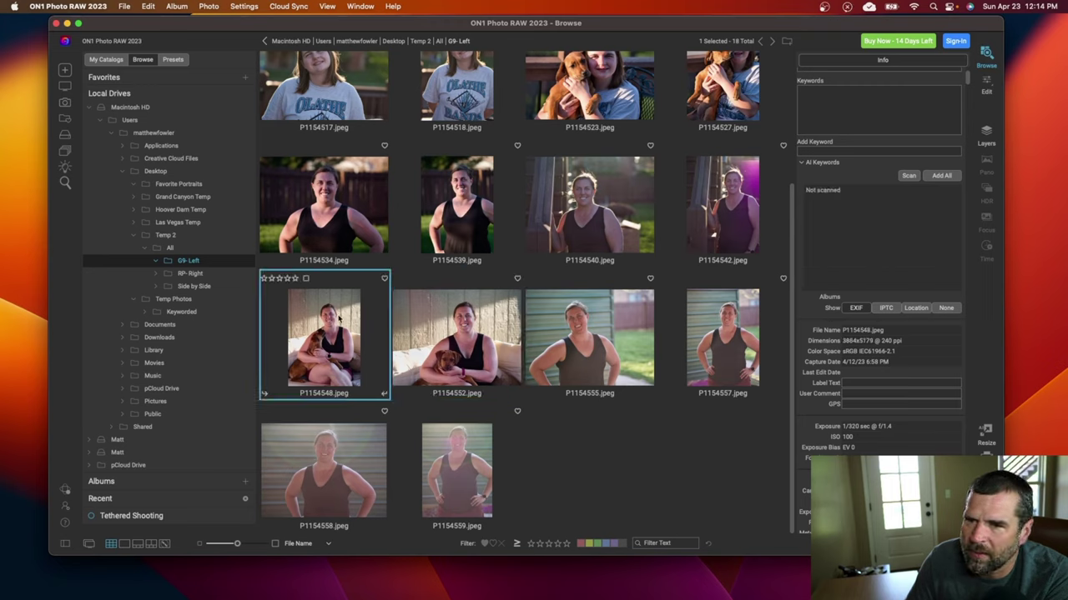
click(910, 176)
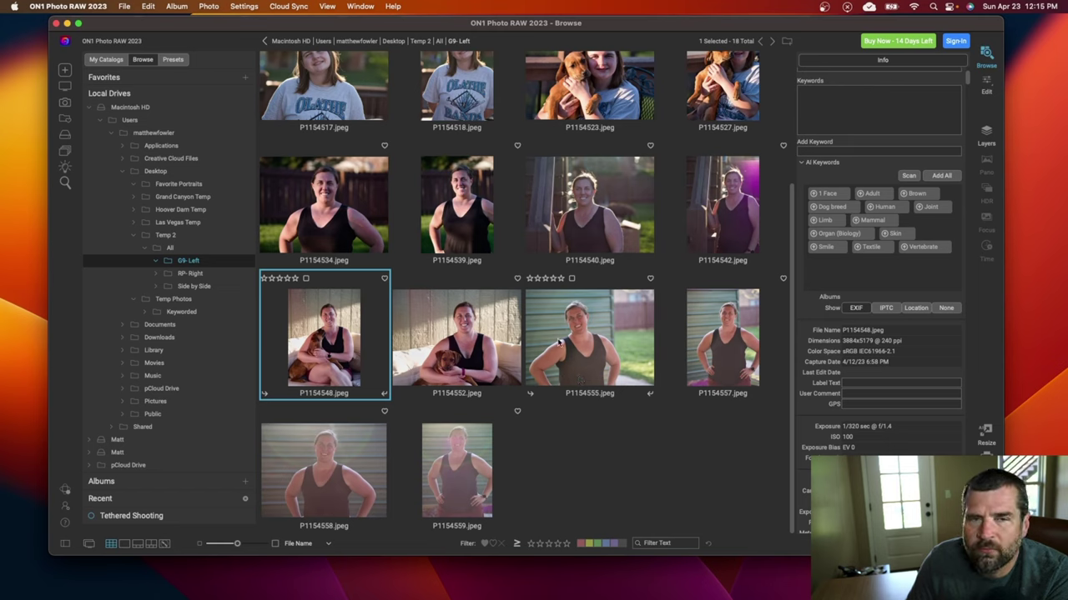
scroll(558, 341, up, 3)
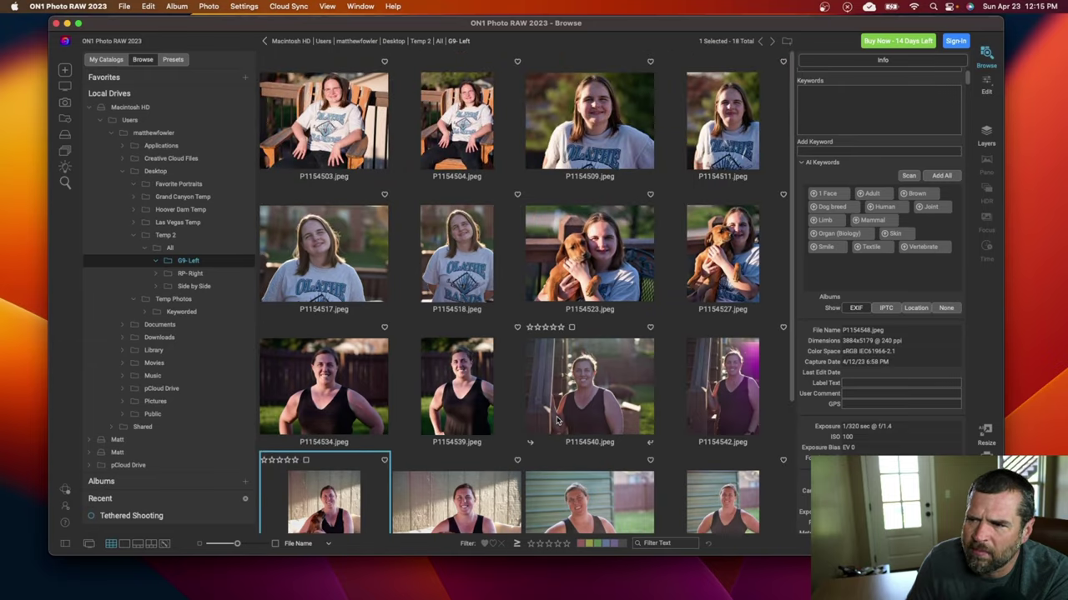
scroll(558, 419, down, 3)
scroll(557, 421, up, 4)
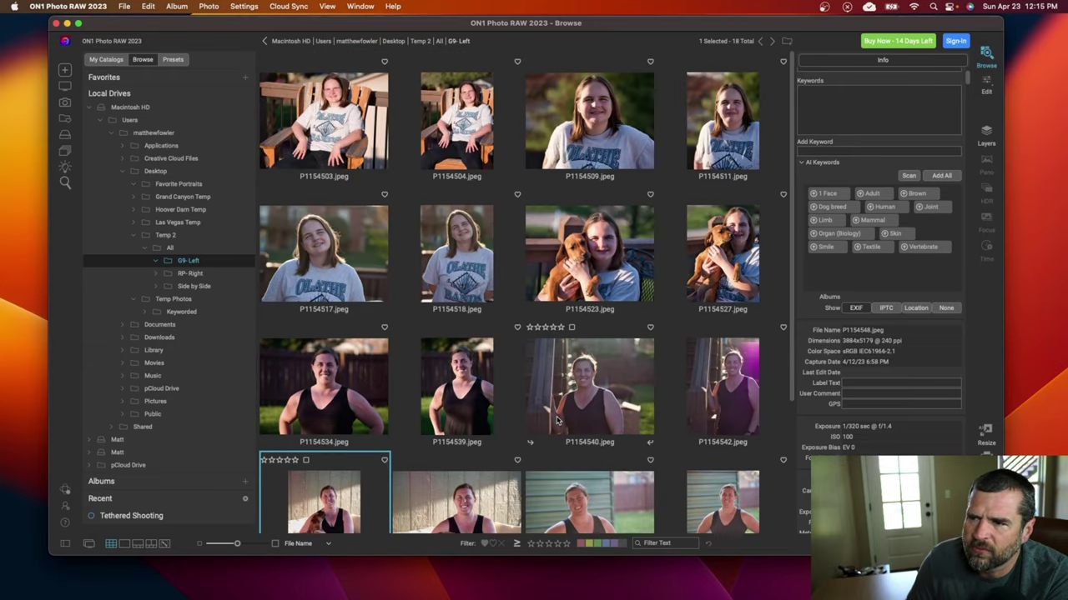
scroll(557, 422, down, 4)
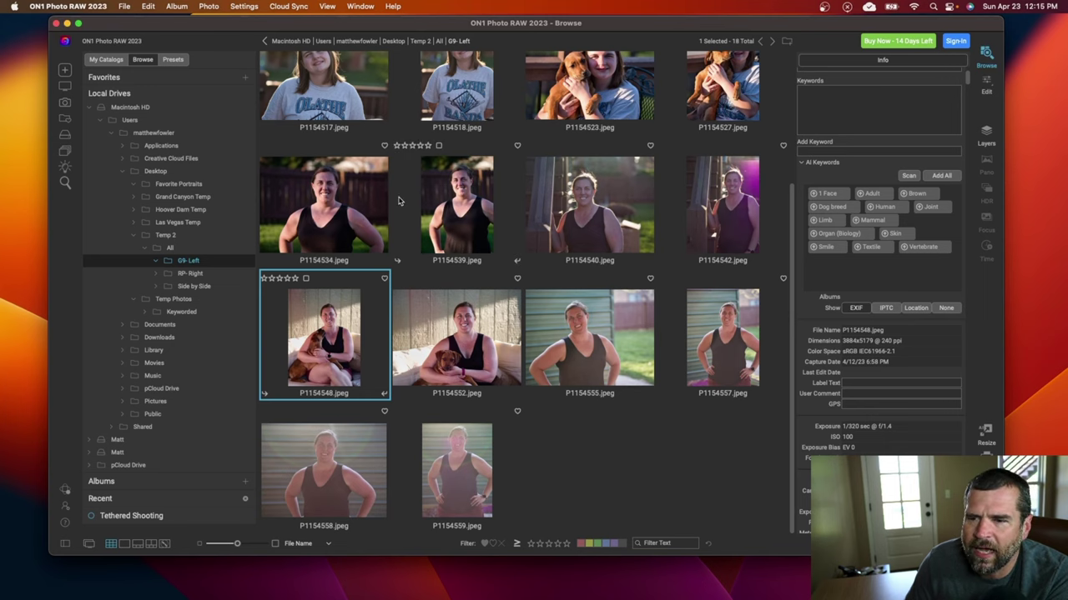
Close ON1, load the 18 G9- Left photos into Xpiks, and open P1154534's keyword options.
click(55, 22)
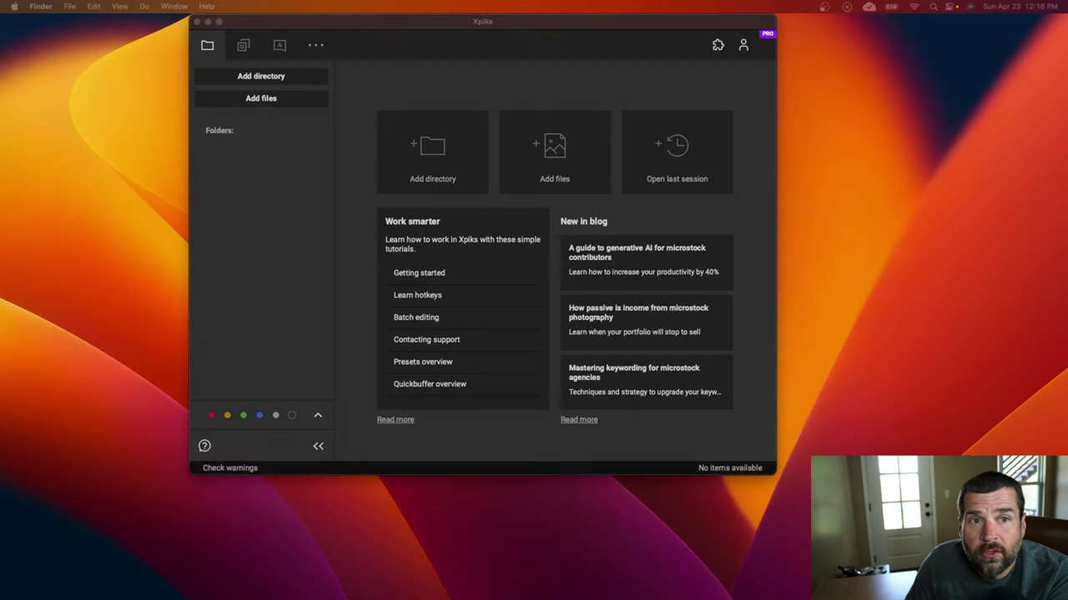
drag(464, 542, 254, 220)
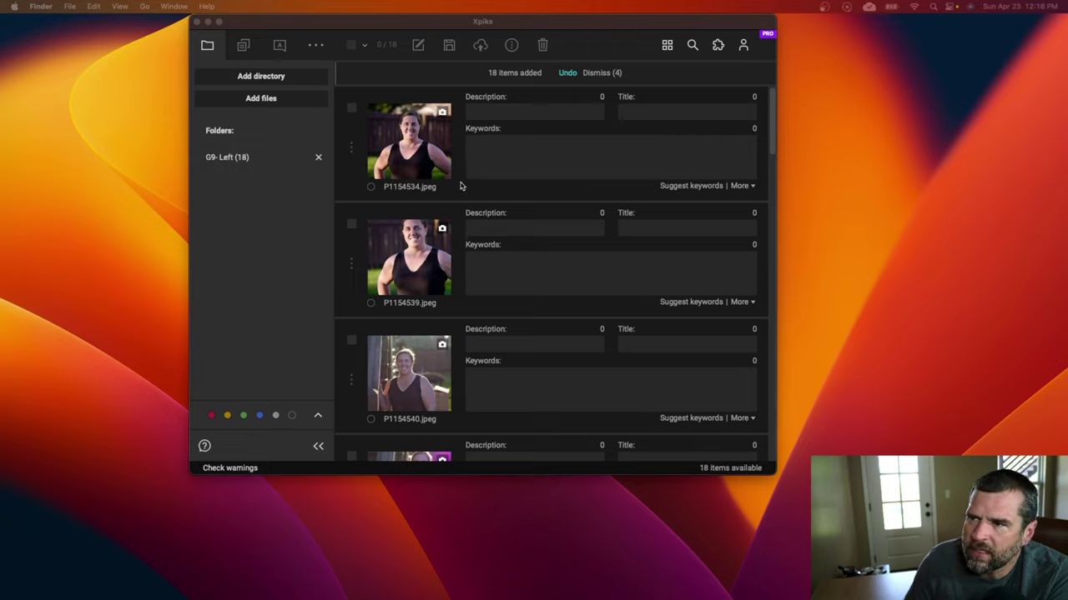
click(745, 189)
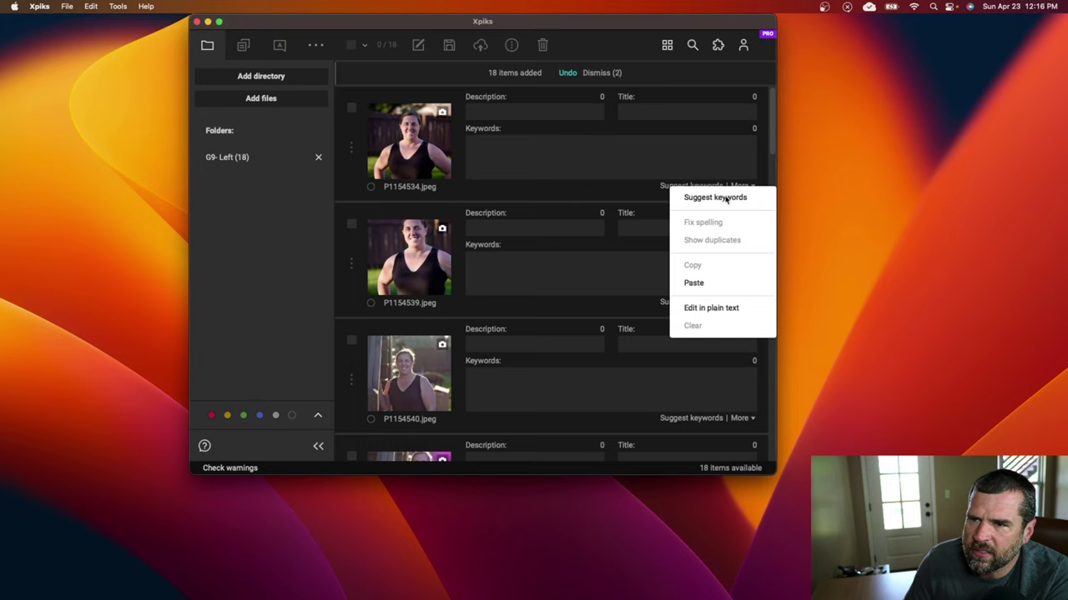
Get 29 suggested keywords for P1154534 from a Shutterstock suburban family photo.
click(709, 205)
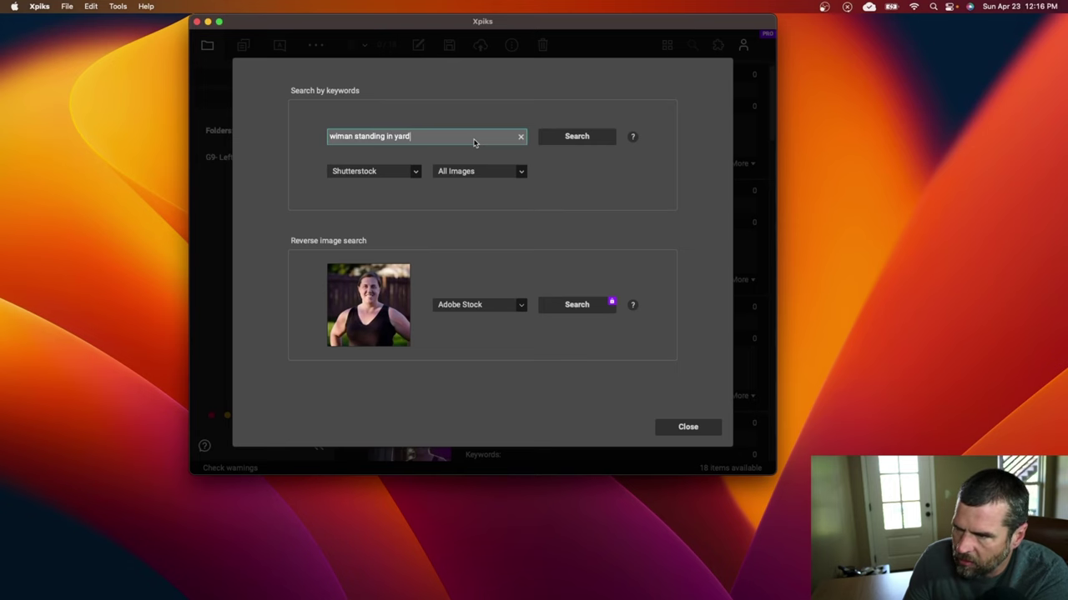
key(Return)
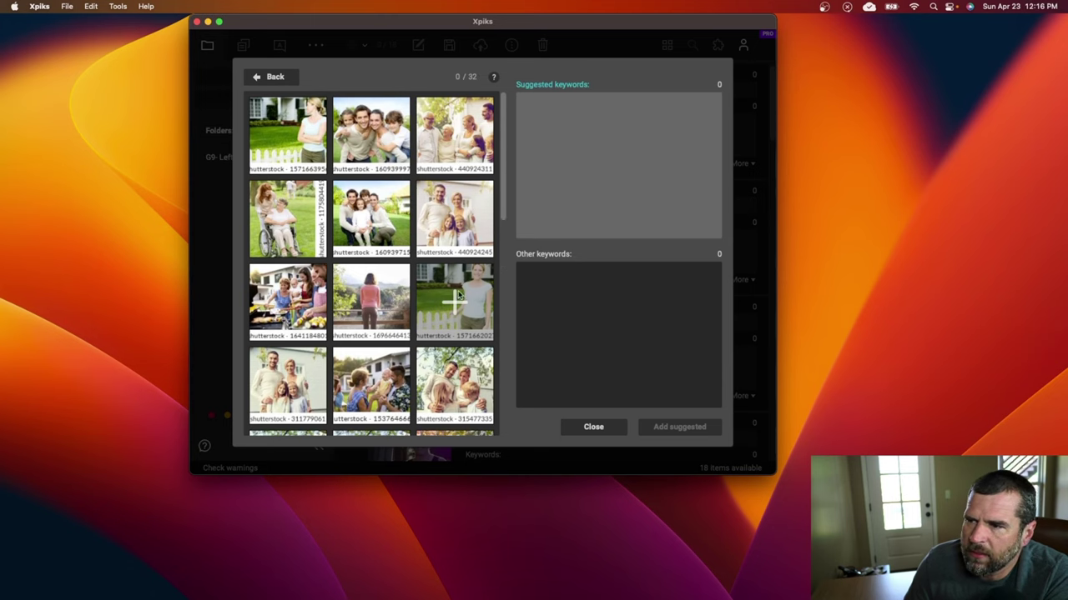
click(463, 294)
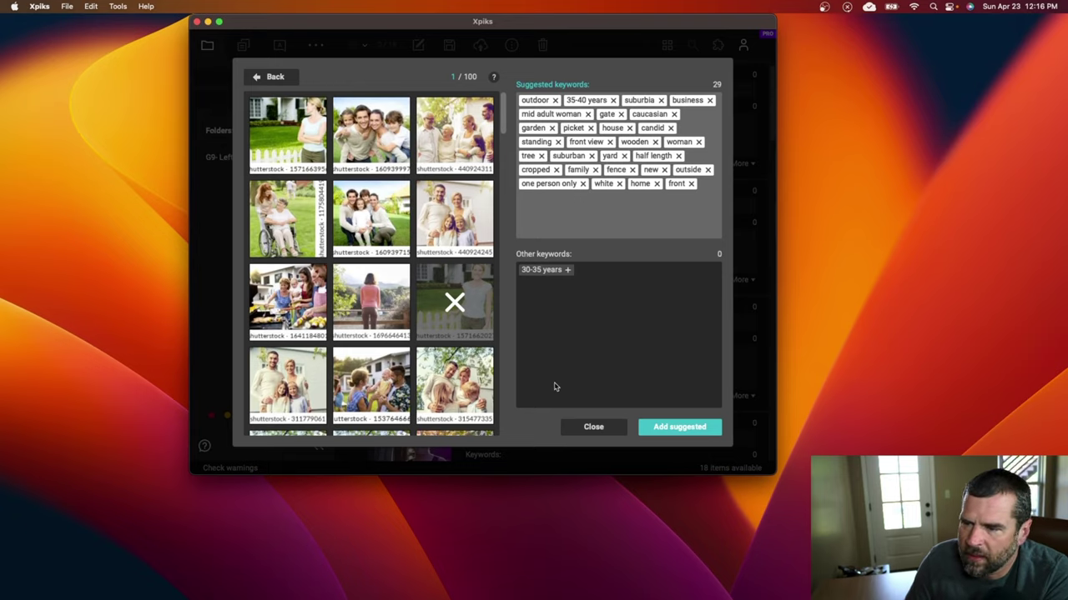
Dismiss the previous suggestions and search Shutterstock for 'woman with do' for the dog photo.
click(593, 426)
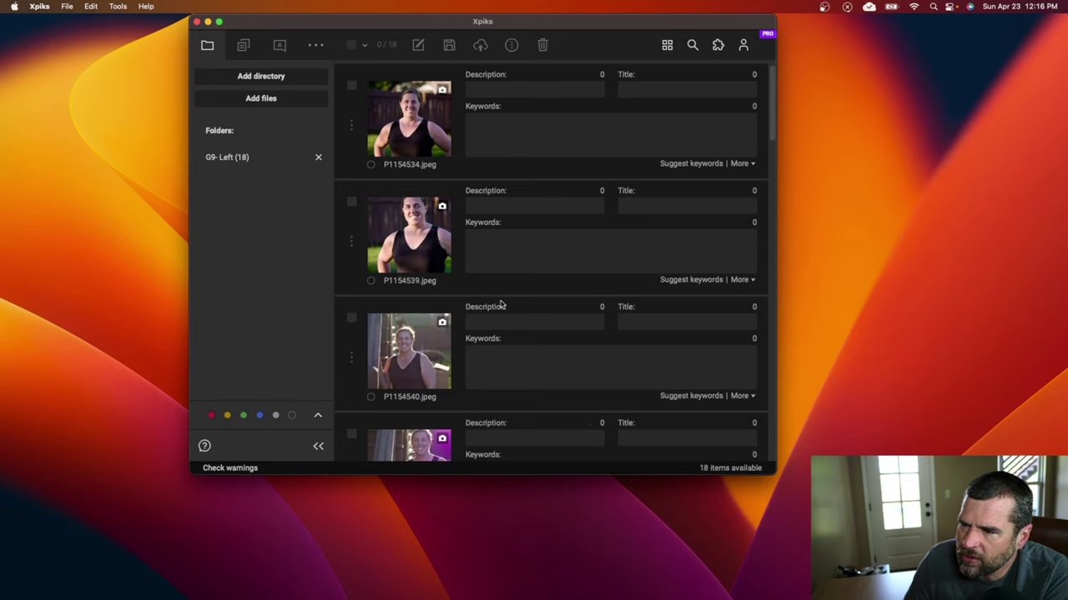
scroll(503, 315, down, 5)
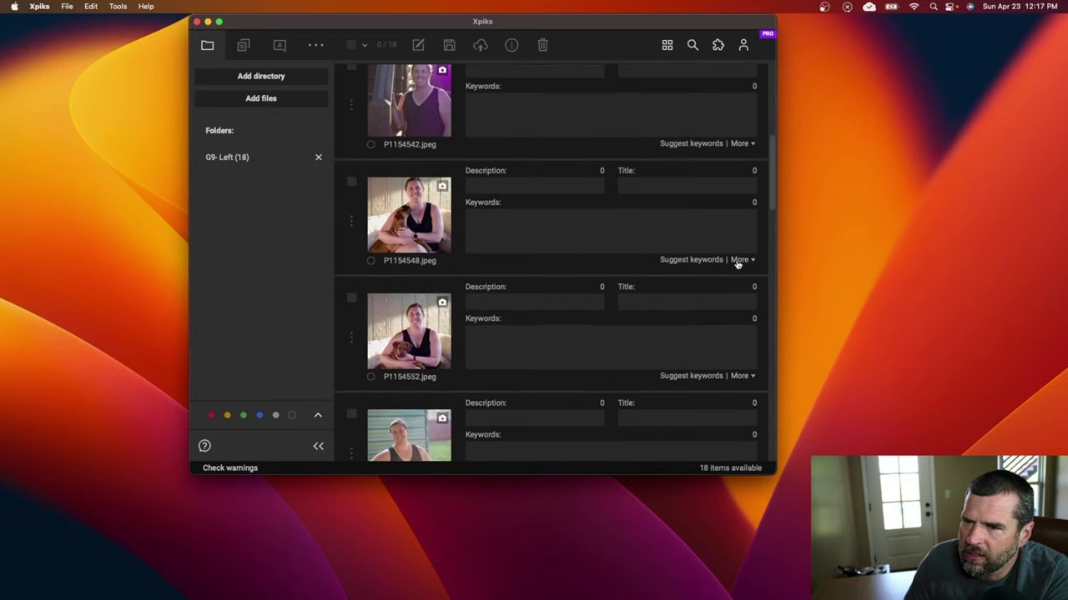
click(737, 261)
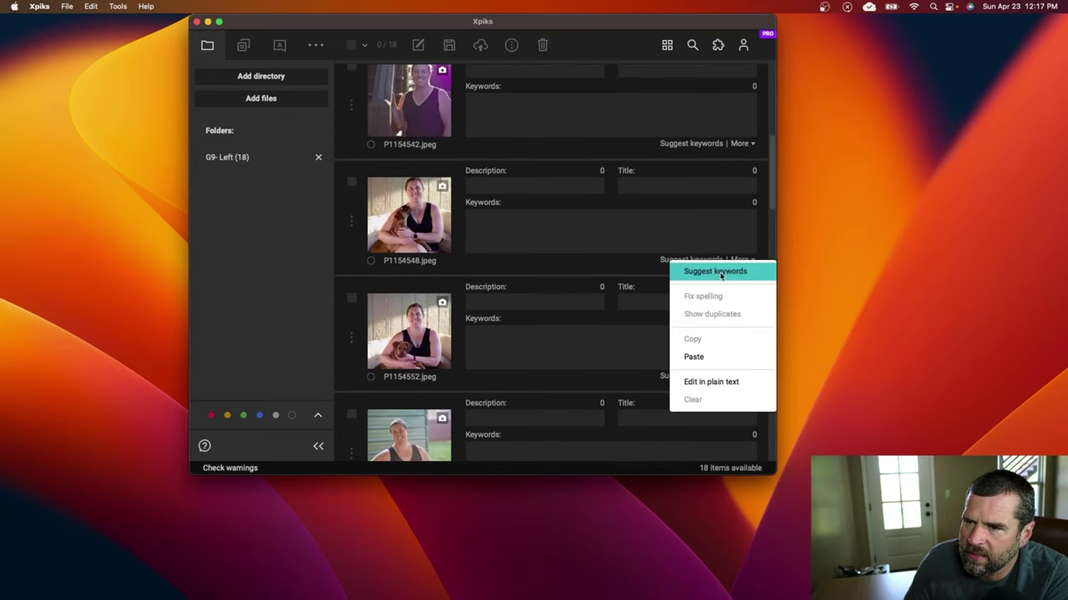
click(720, 278)
text(w)
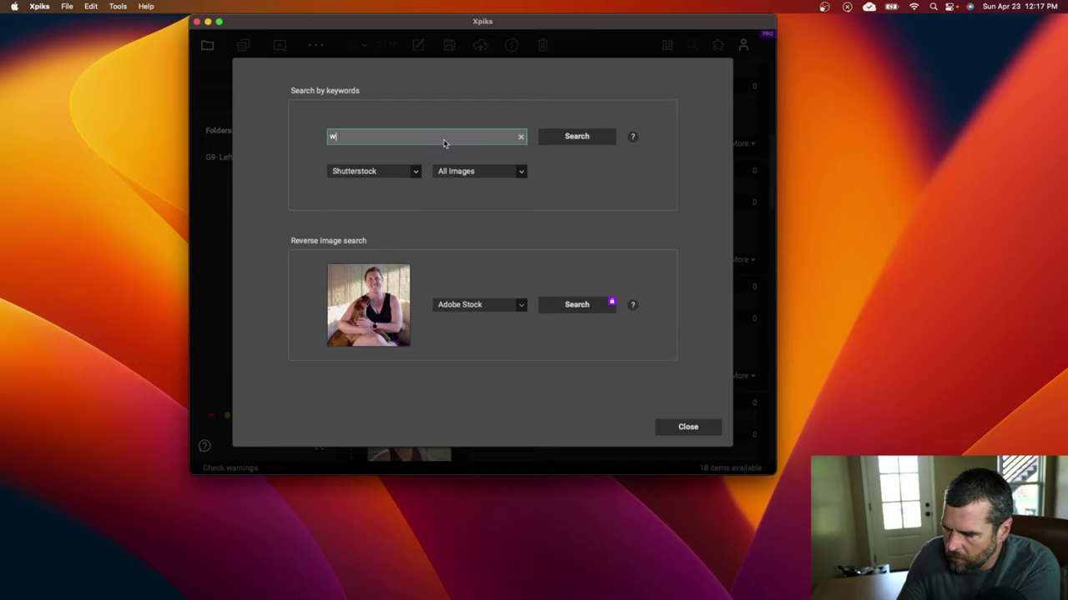
text(oman with )
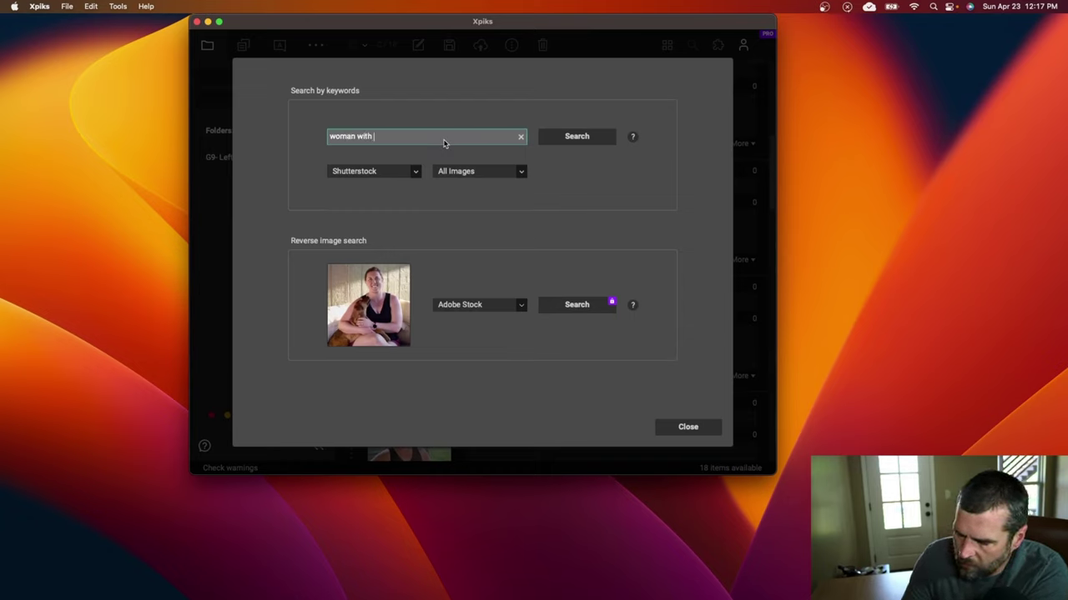
text(dog on lap)
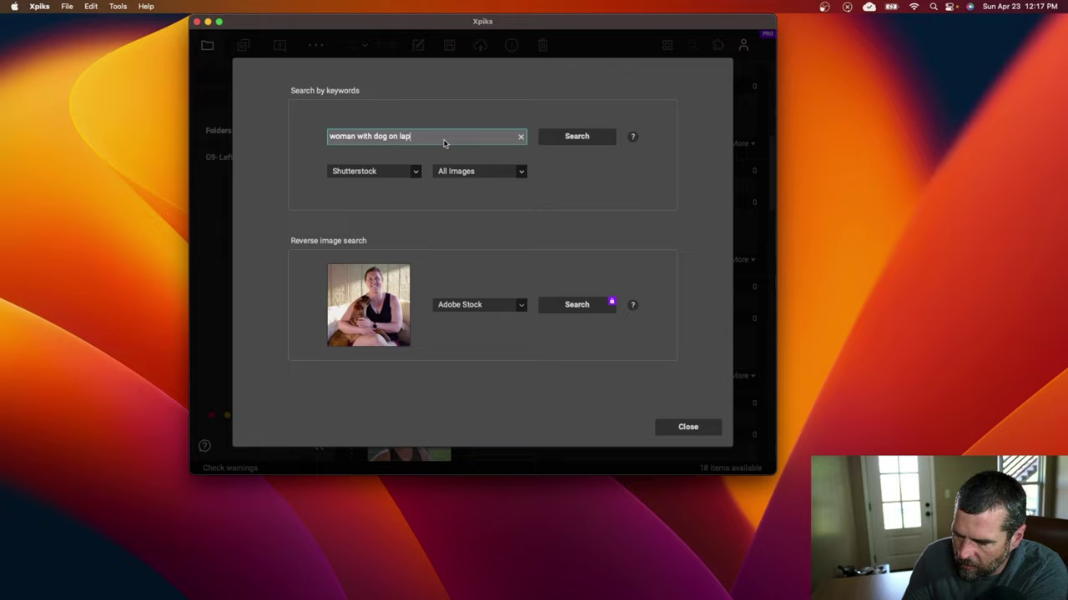
key(Return)
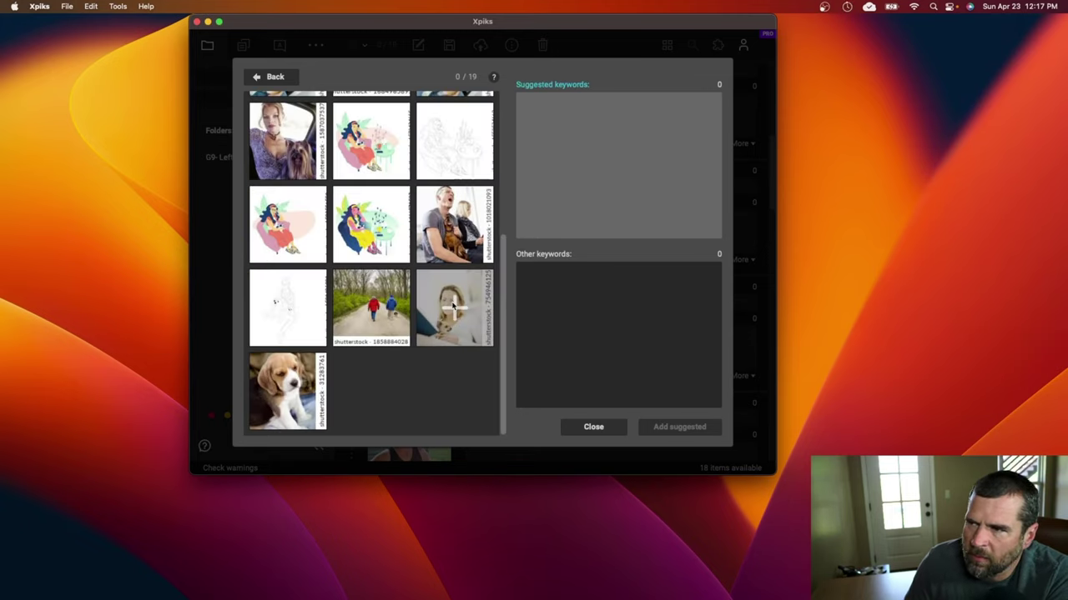
Draw keywords from two woman-with-dog stock photos, then close without adding them.
click(454, 307)
scroll(538, 171, up, 1)
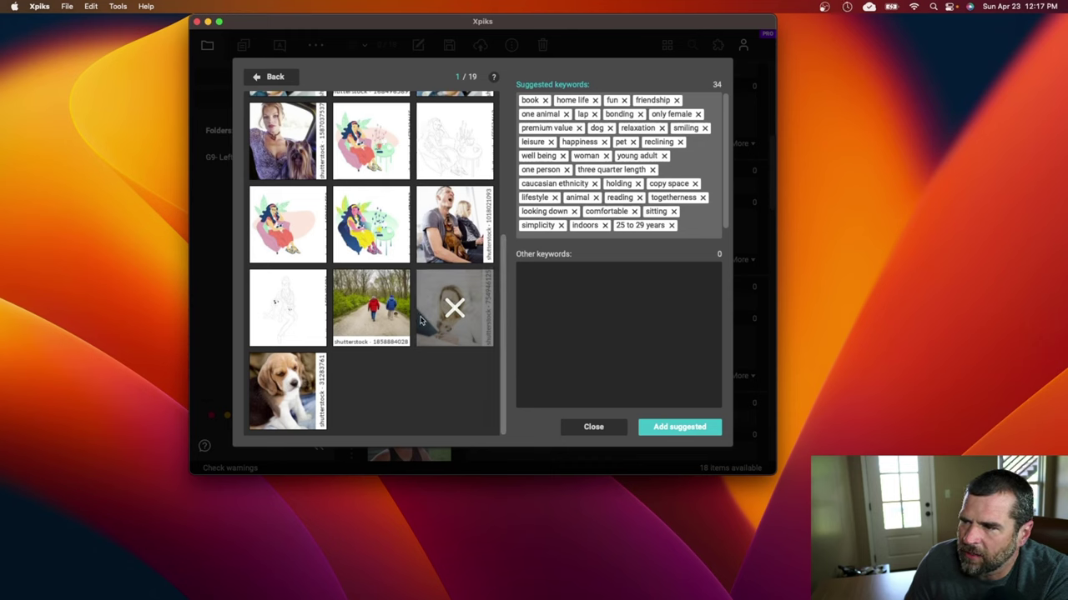
mouse_move(437, 230)
scroll(436, 230, up, 2)
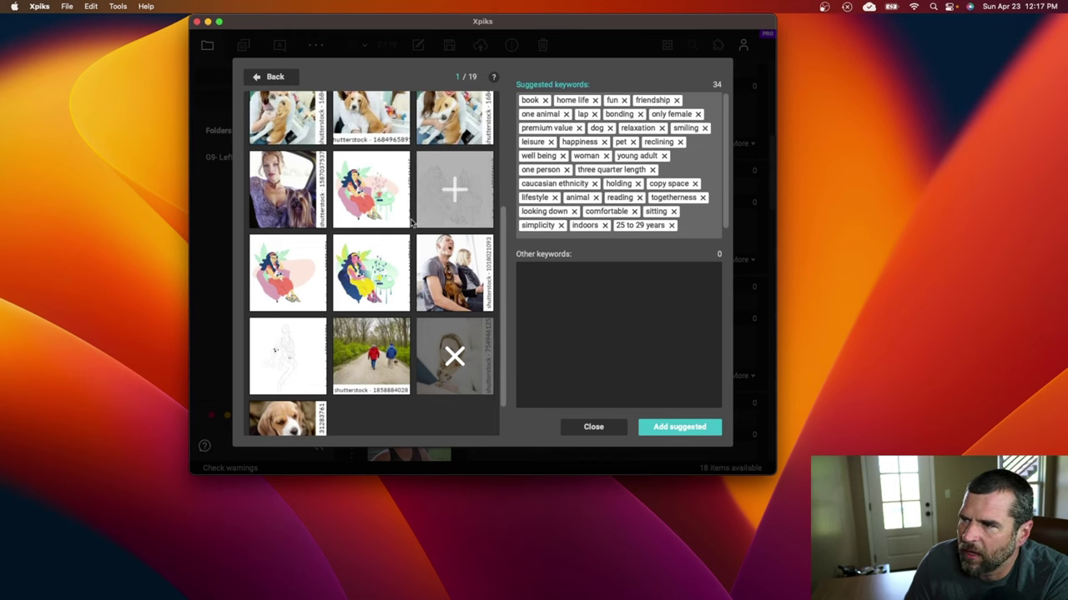
click(285, 192)
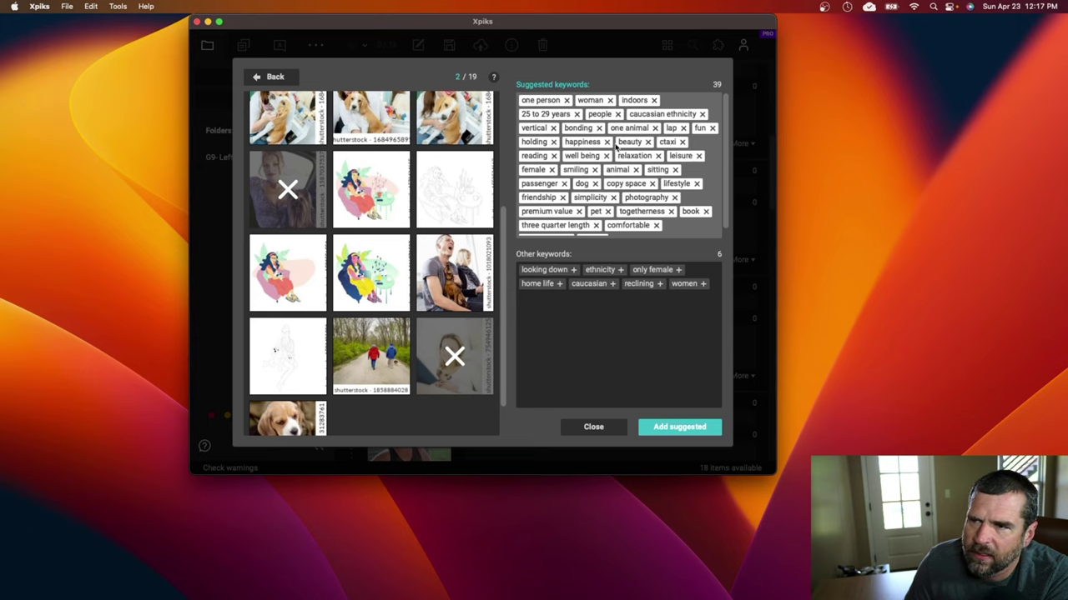
scroll(616, 145, down, 1)
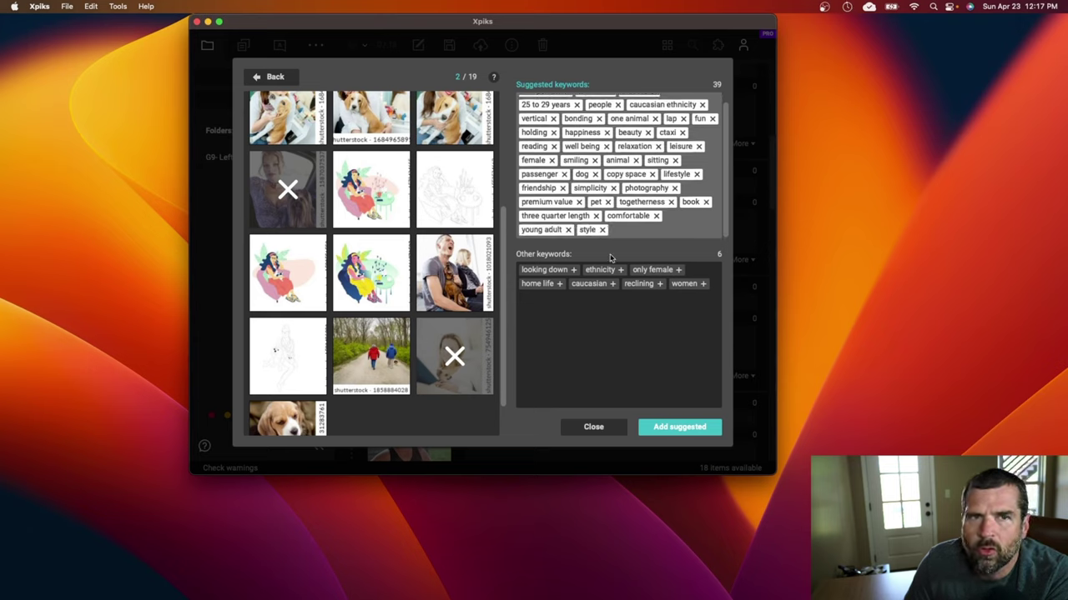
click(579, 426)
Start a Shutterstock keyword search for the teenage girl in the chair photo.
scroll(562, 230, down, 10)
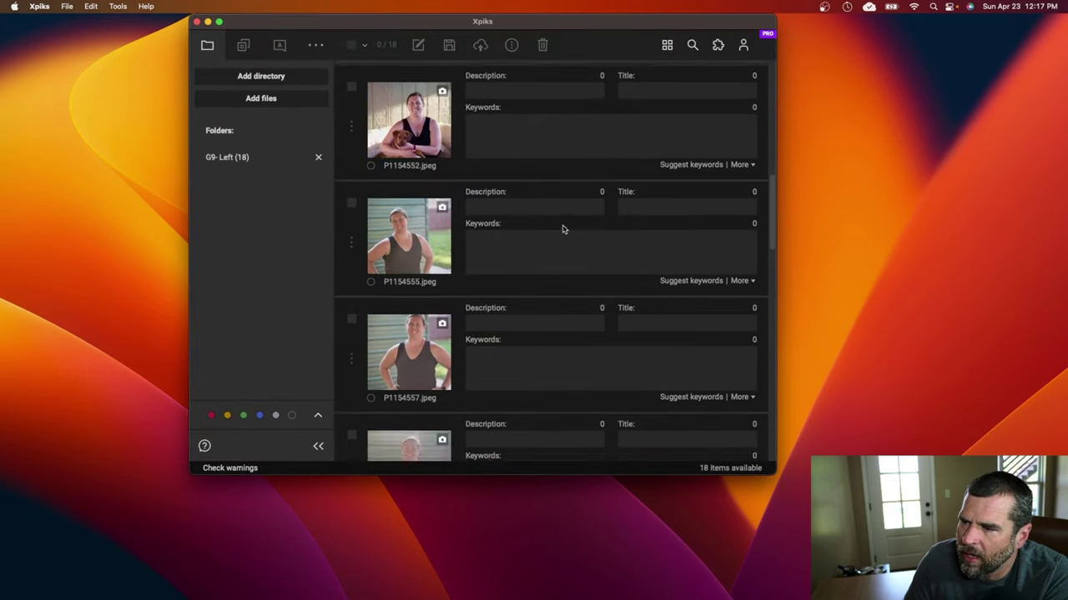
scroll(562, 229, down, 5)
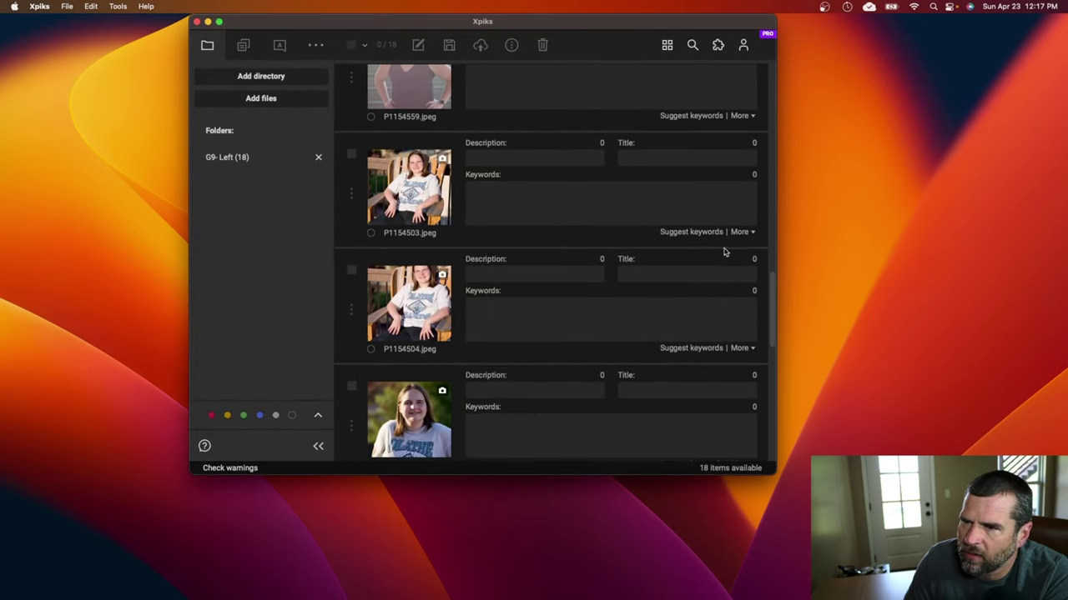
click(745, 232)
click(734, 243)
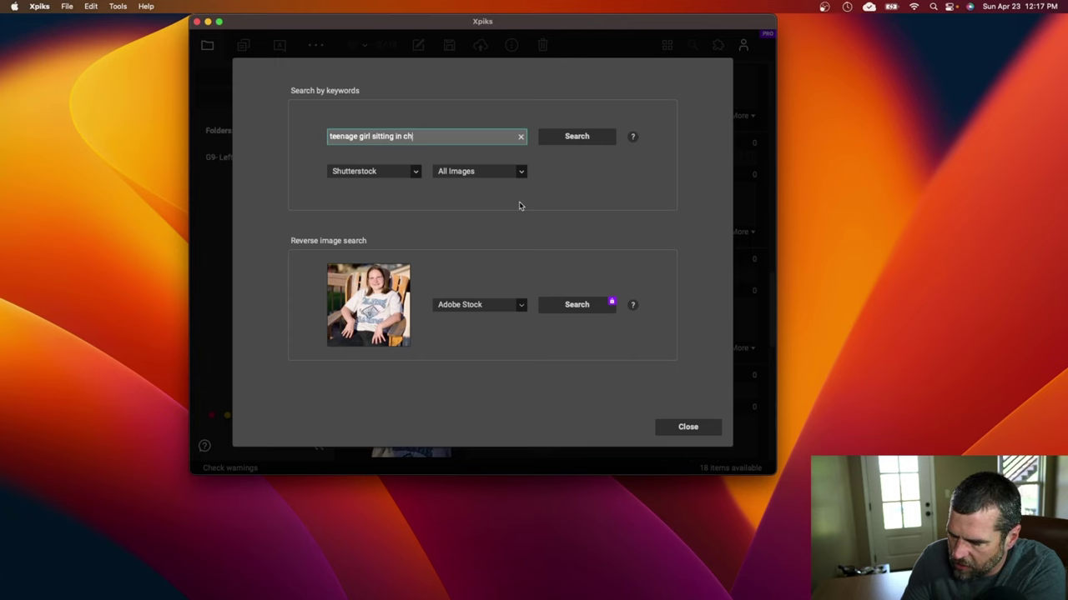
key(Return)
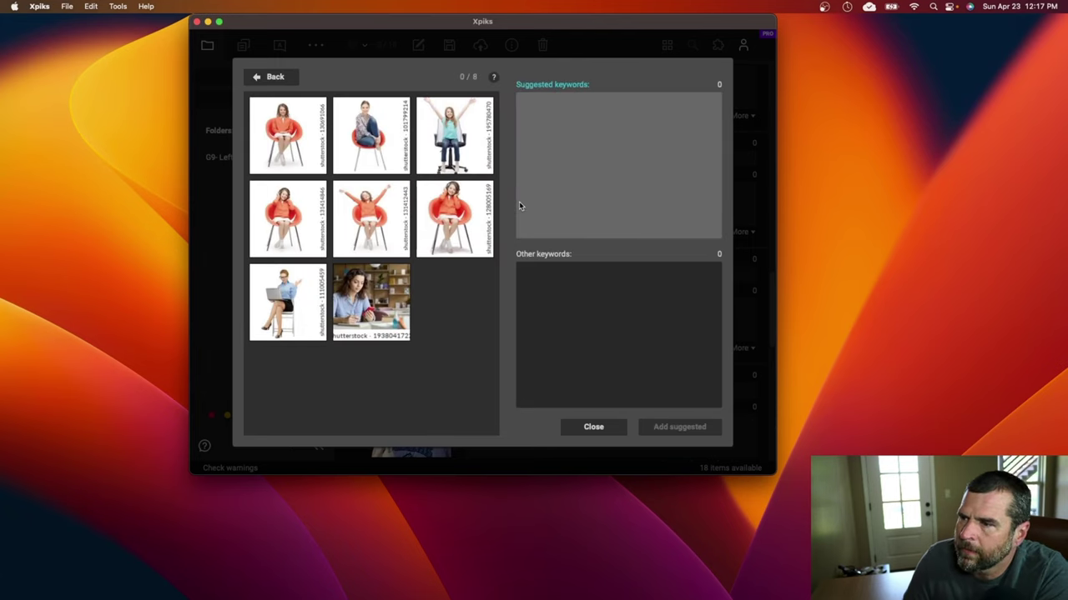
Pick the girl-on-red-chair result, bringing in 50 keywords like teenage, student and cheerful.
scroll(440, 214, down, 5)
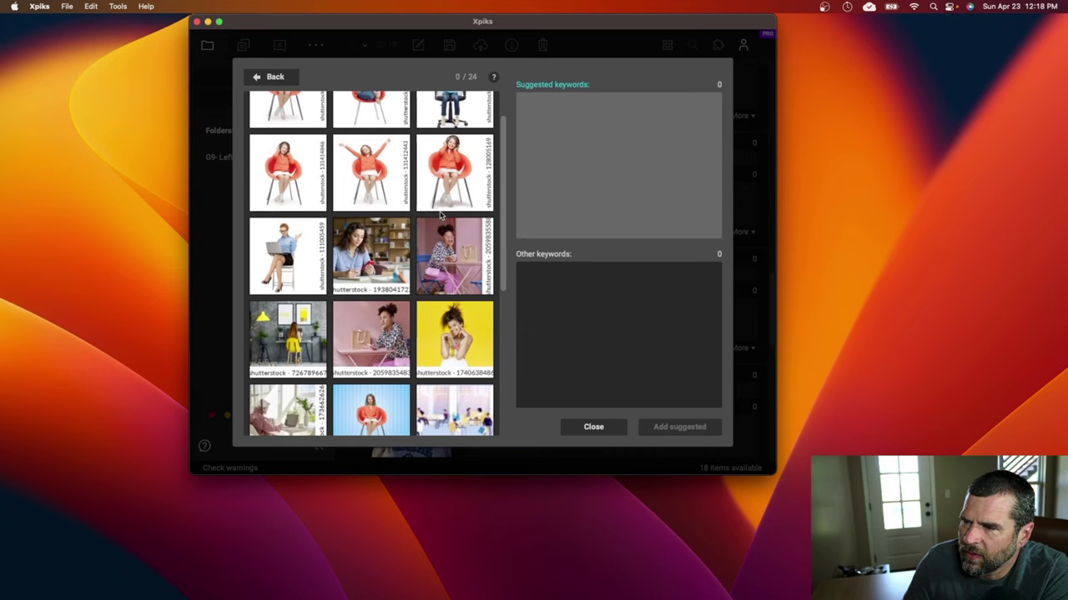
scroll(440, 214, down, 5)
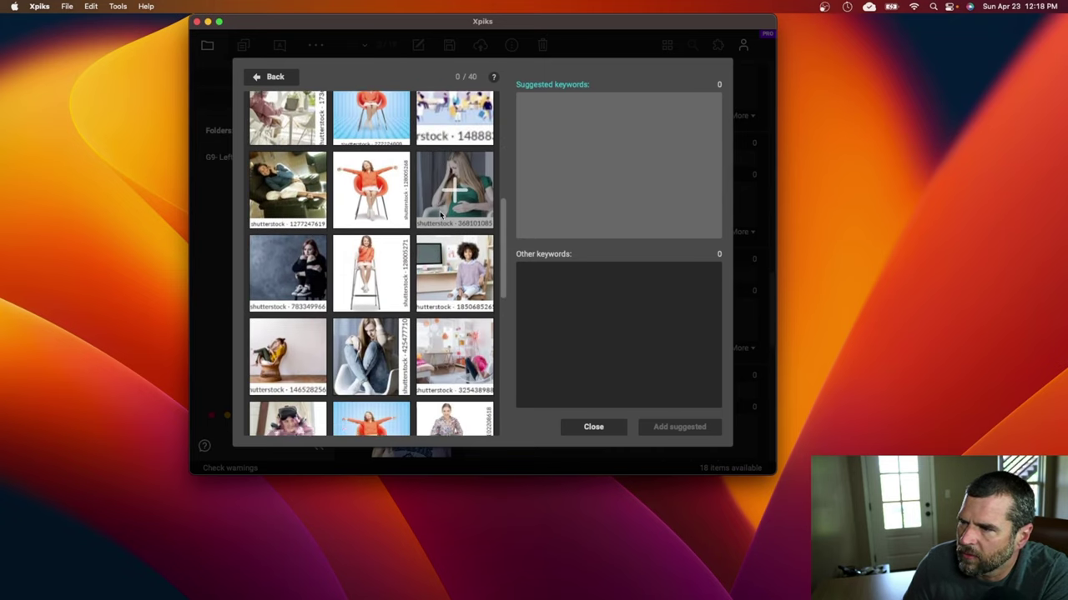
scroll(439, 214, down, 6)
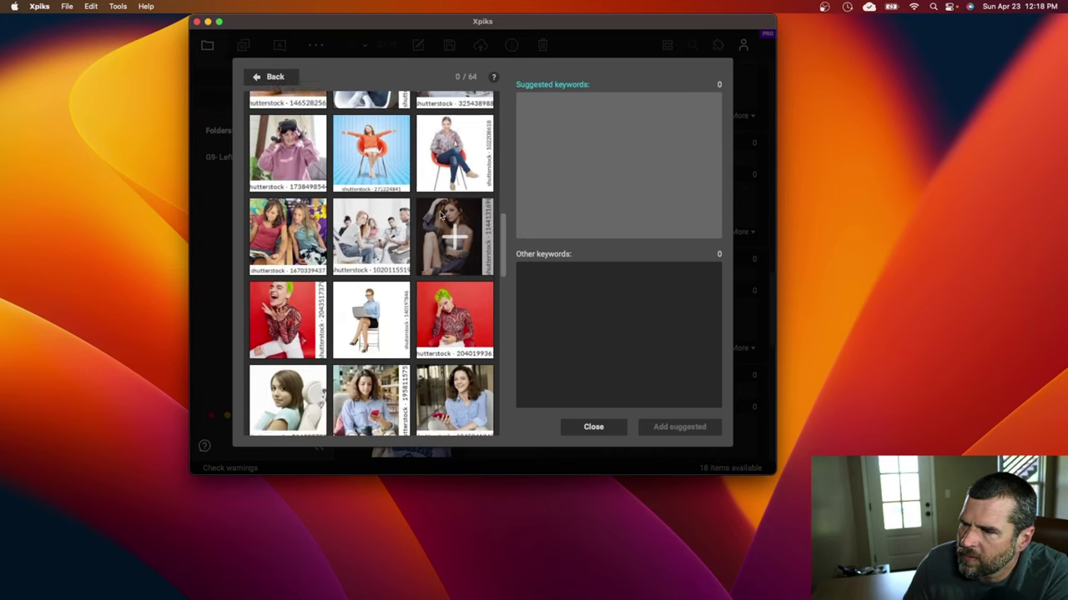
scroll(441, 215, down, 6)
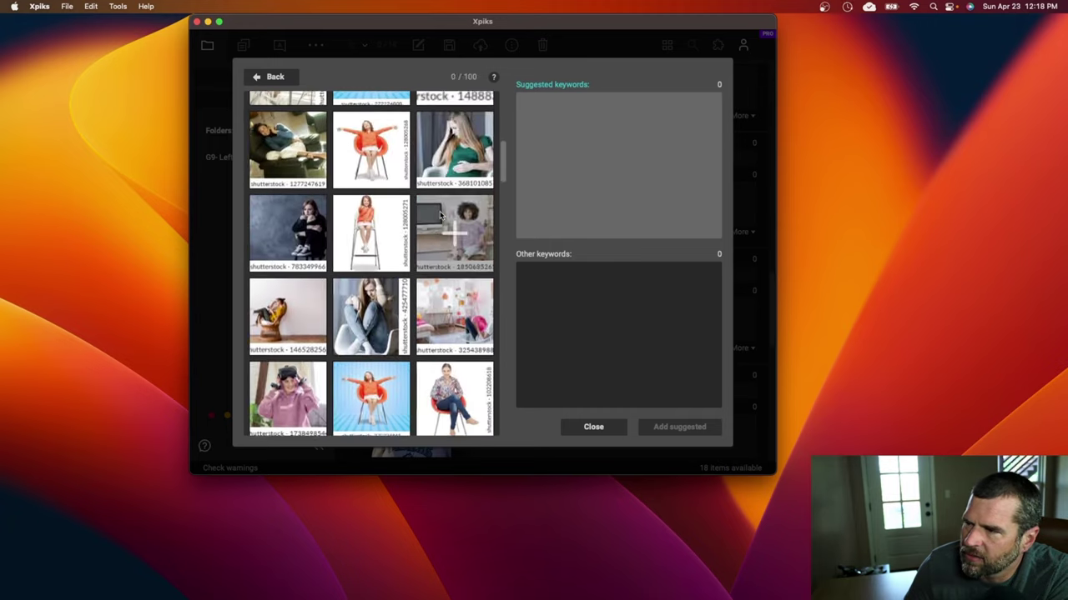
scroll(440, 213, up, 1)
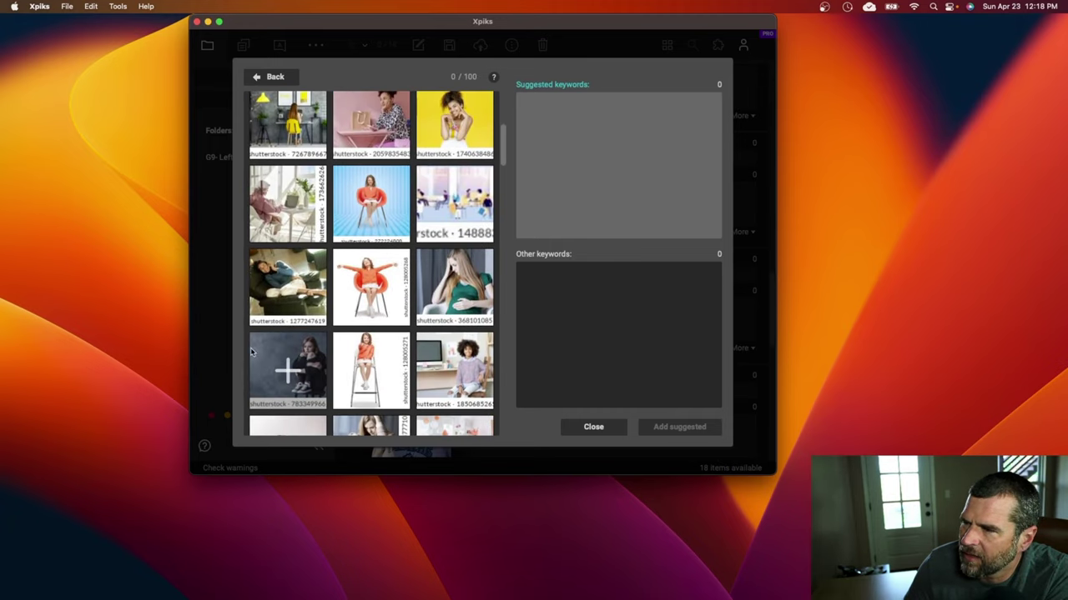
scroll(347, 304, up, 5)
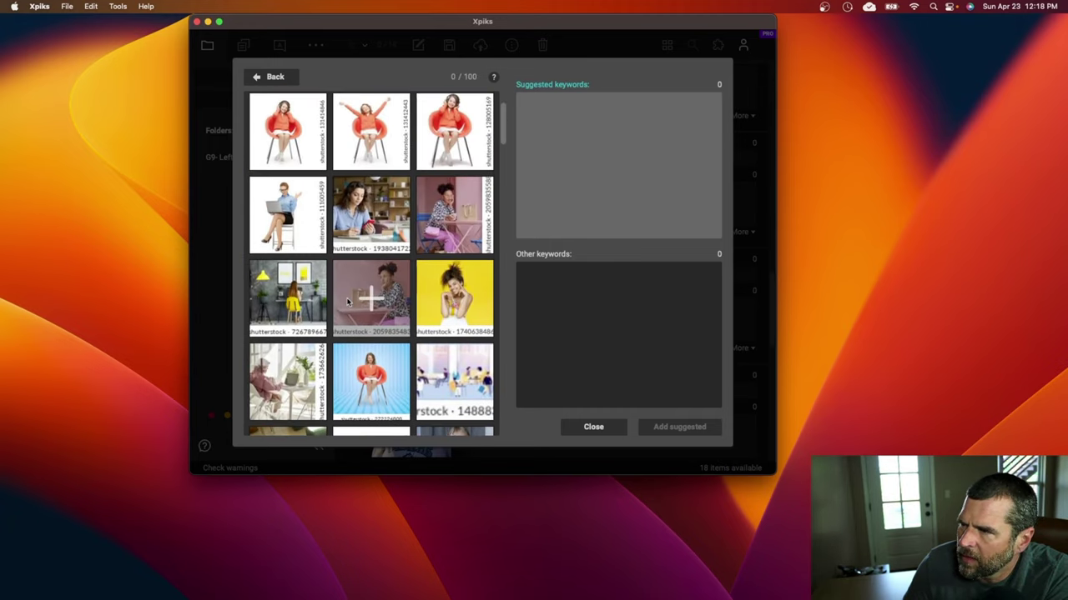
click(359, 131)
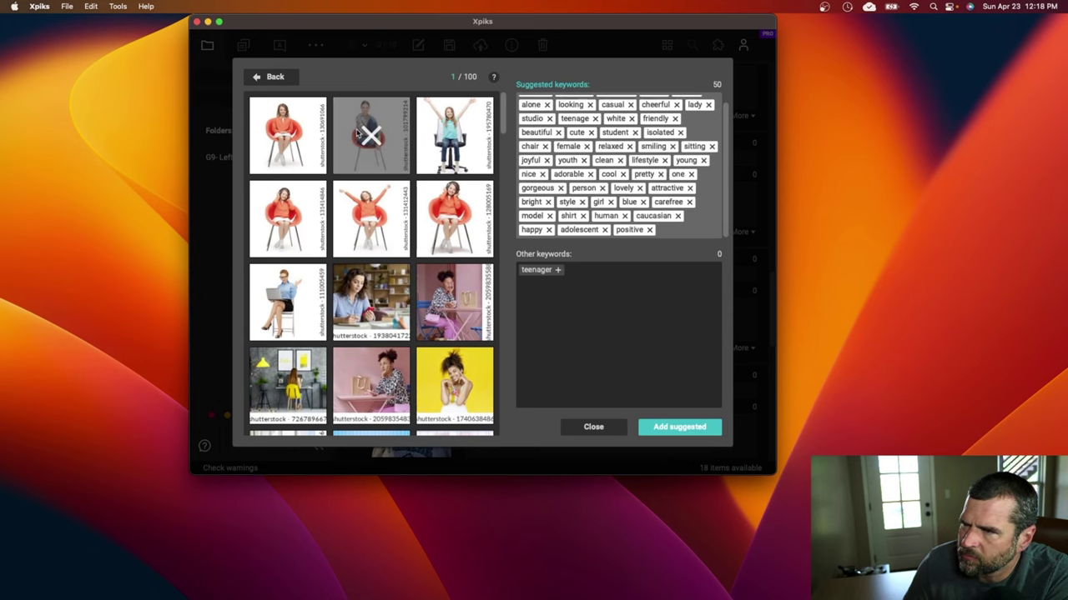
scroll(634, 167, up, 1)
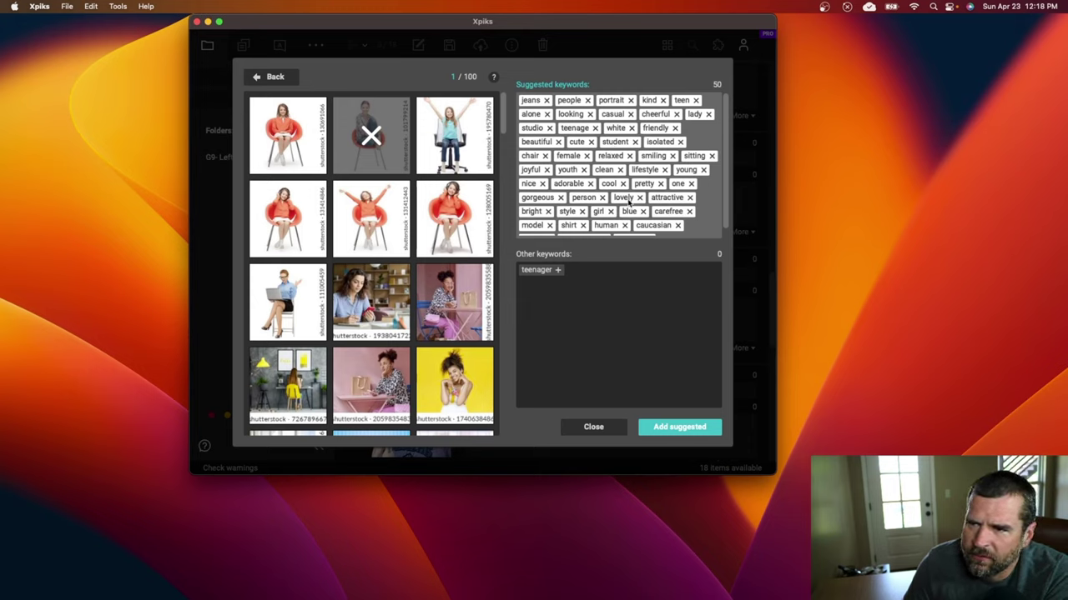
scroll(630, 200, down, 1)
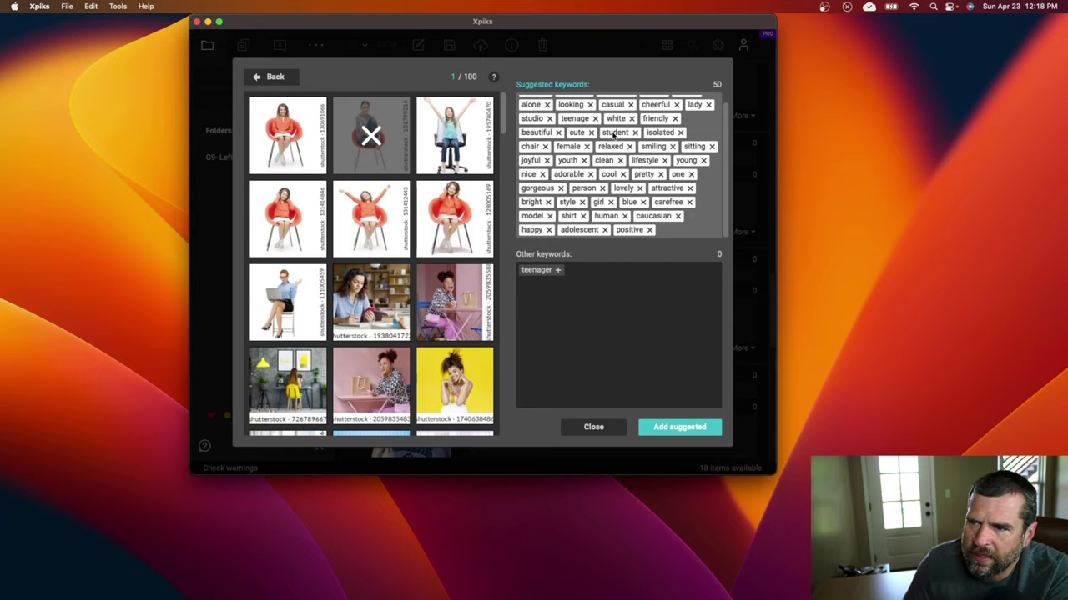
Close suggestions, select all 18 images, and view the Adobe Stock, Shutterstock, Pond5 upload hosts unused.
click(584, 427)
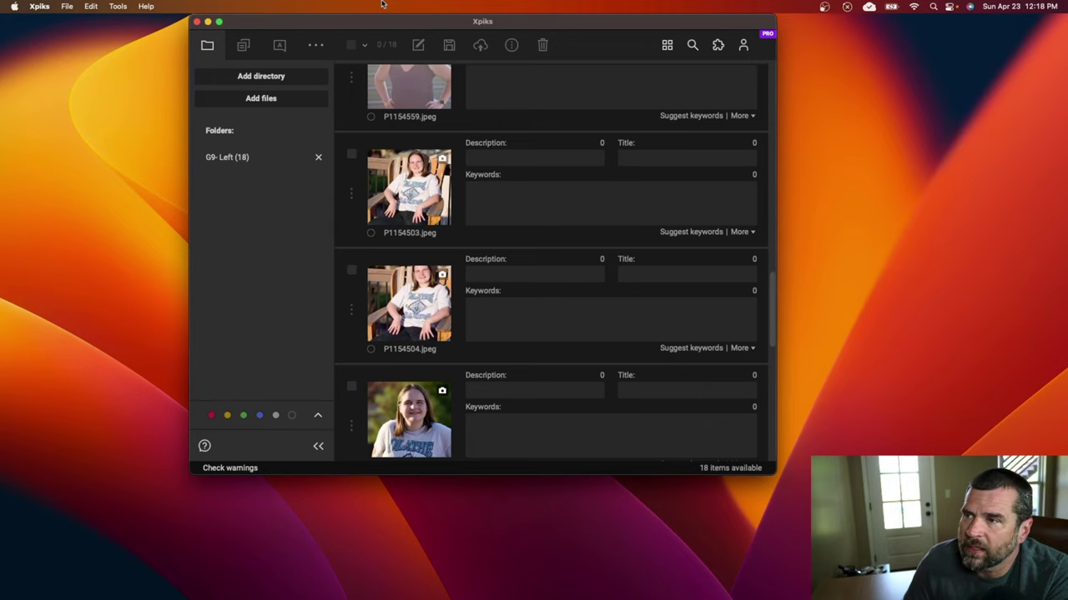
click(351, 45)
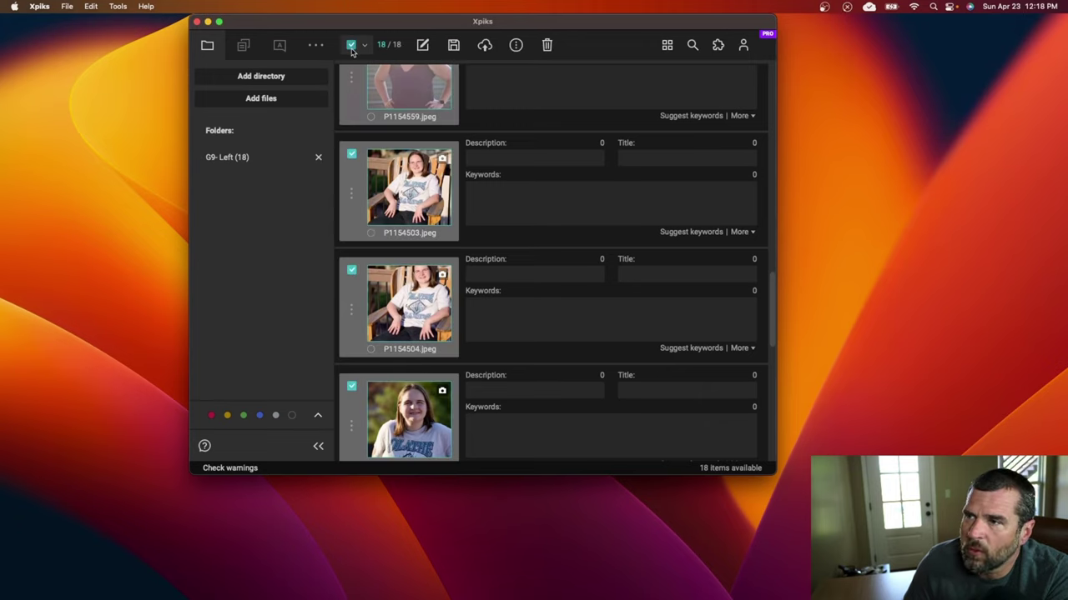
click(485, 44)
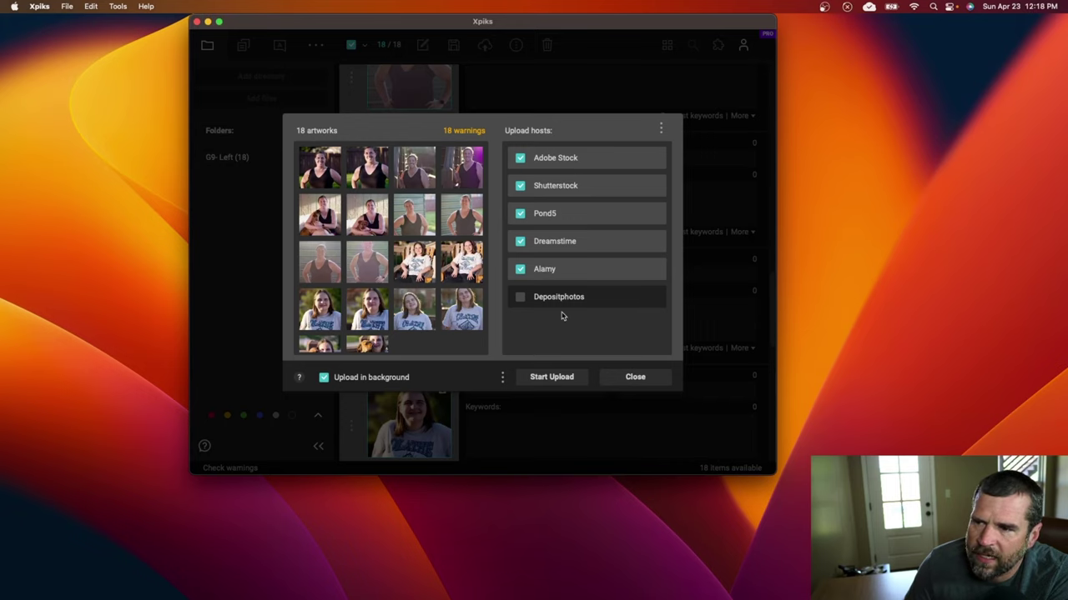
click(663, 376)
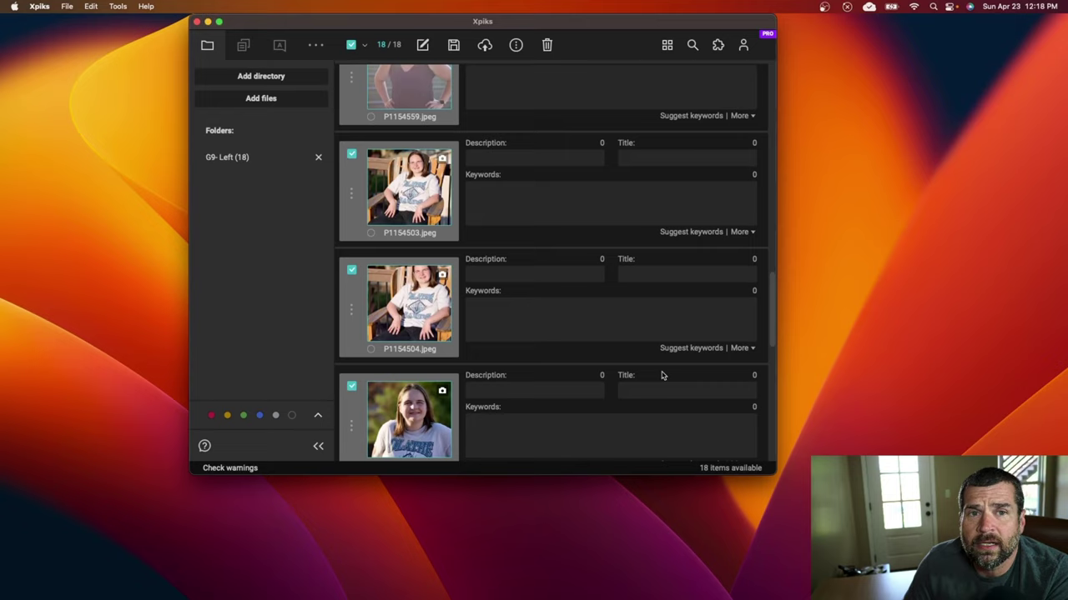